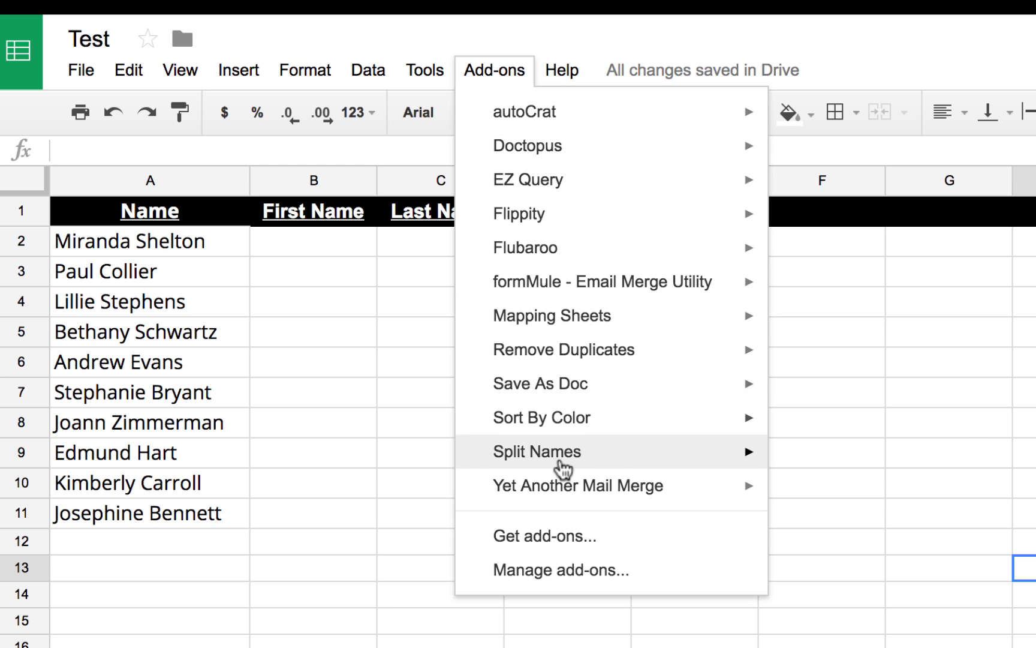
Step: Split the full names in column A into first name and last name columns with the Split Names add-on, treating the column as having a header
mouse_move(561, 463)
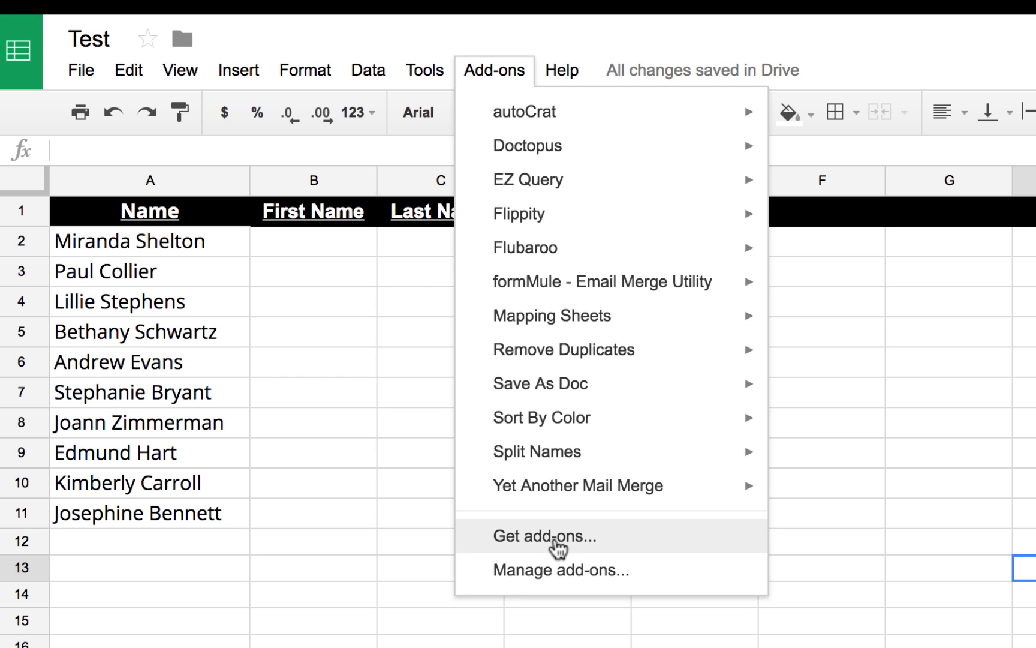
left_click(173, 291)
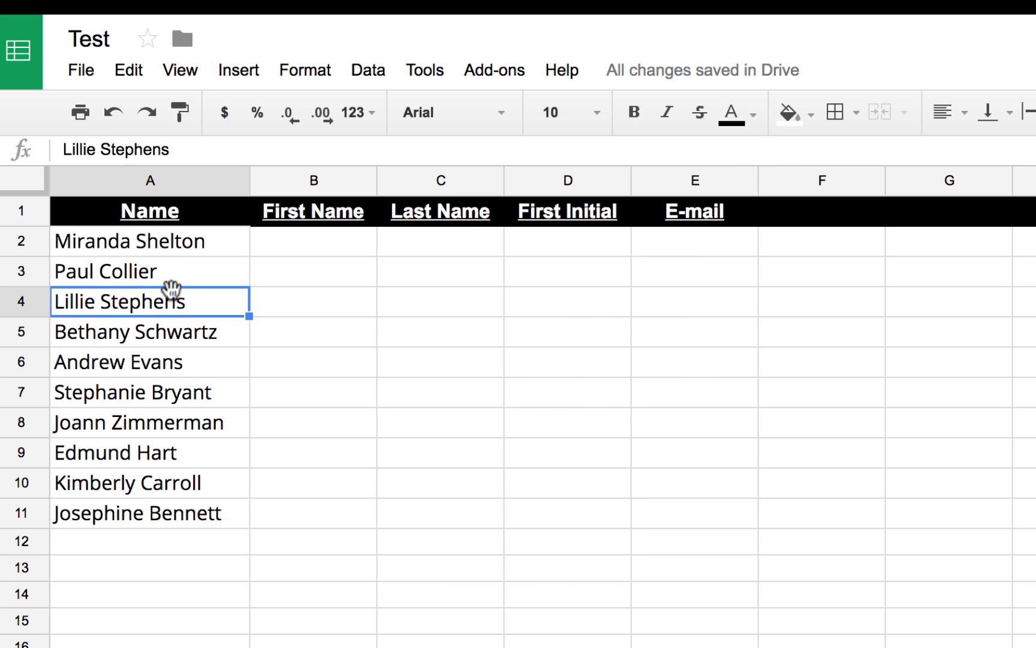
left_click(144, 182)
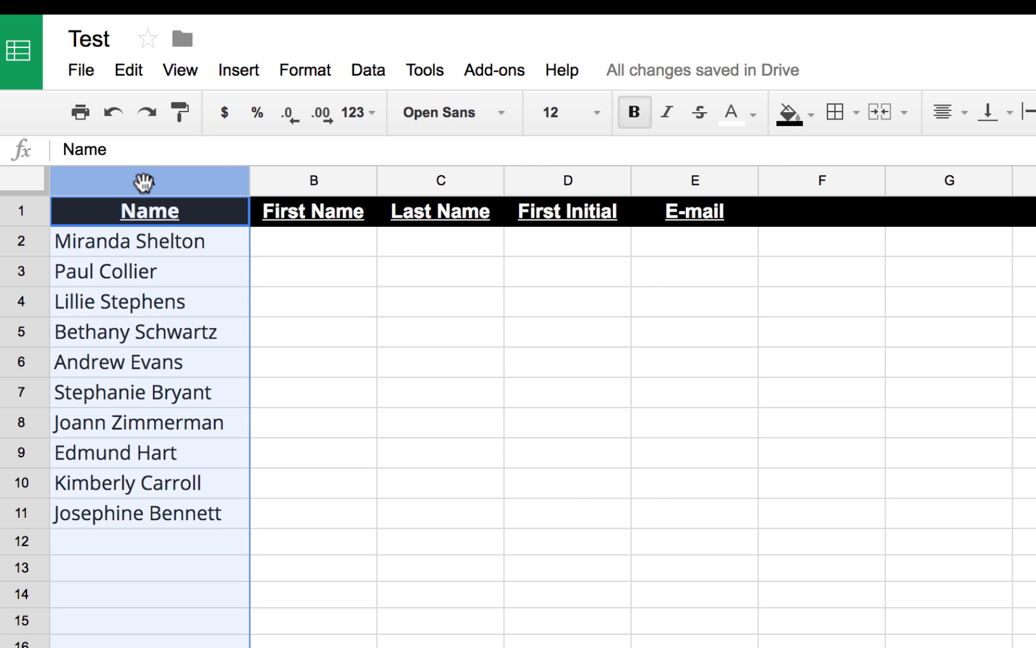
left_click(483, 77)
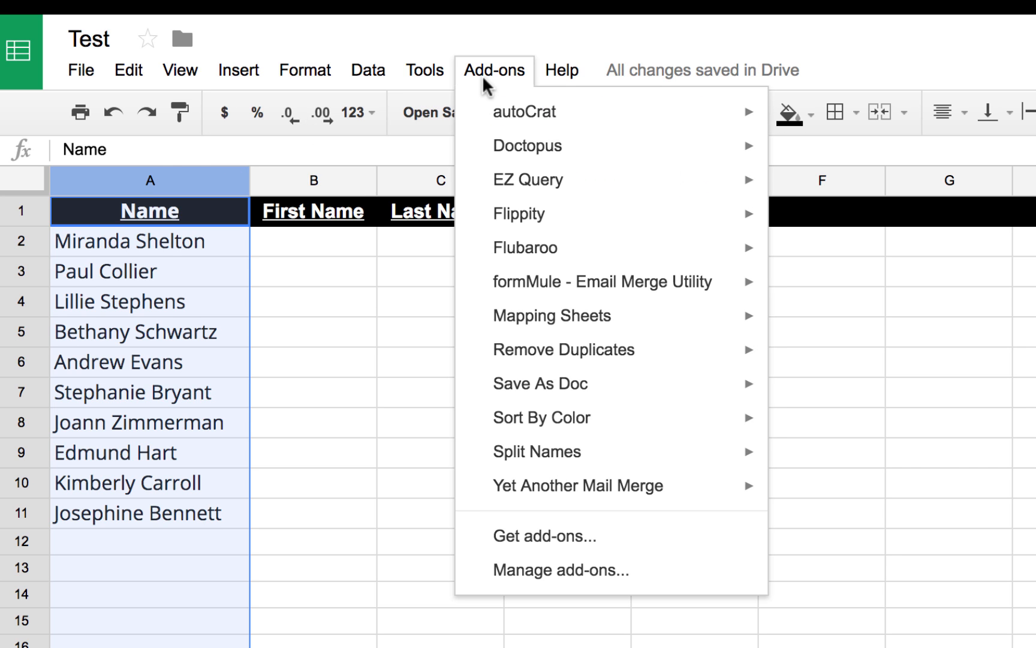
left_click(483, 77)
left_click(483, 78)
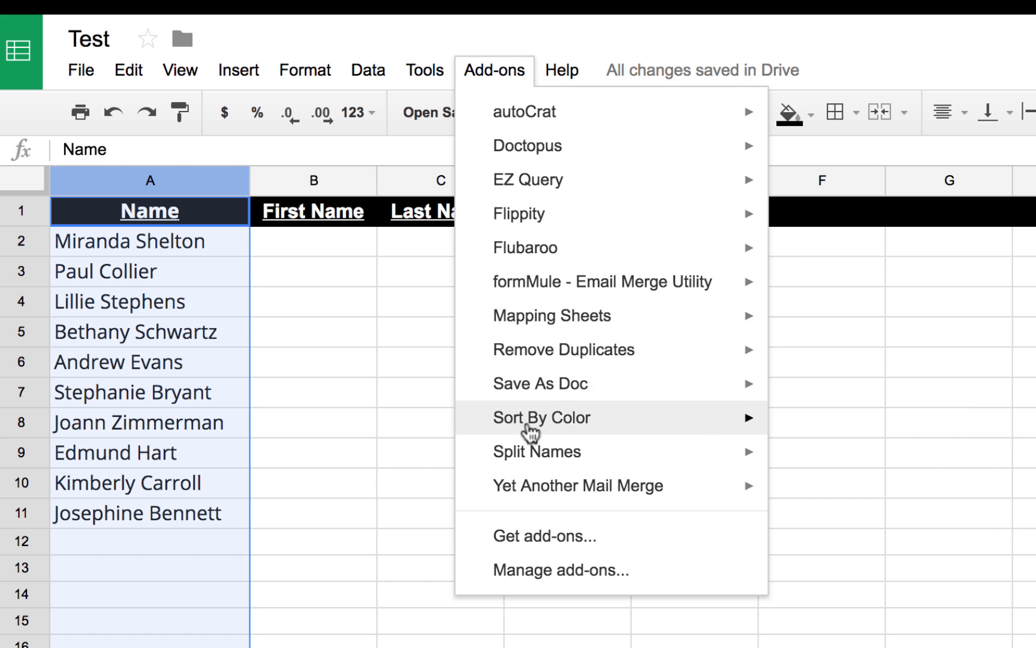
mouse_move(530, 456)
left_click(800, 460)
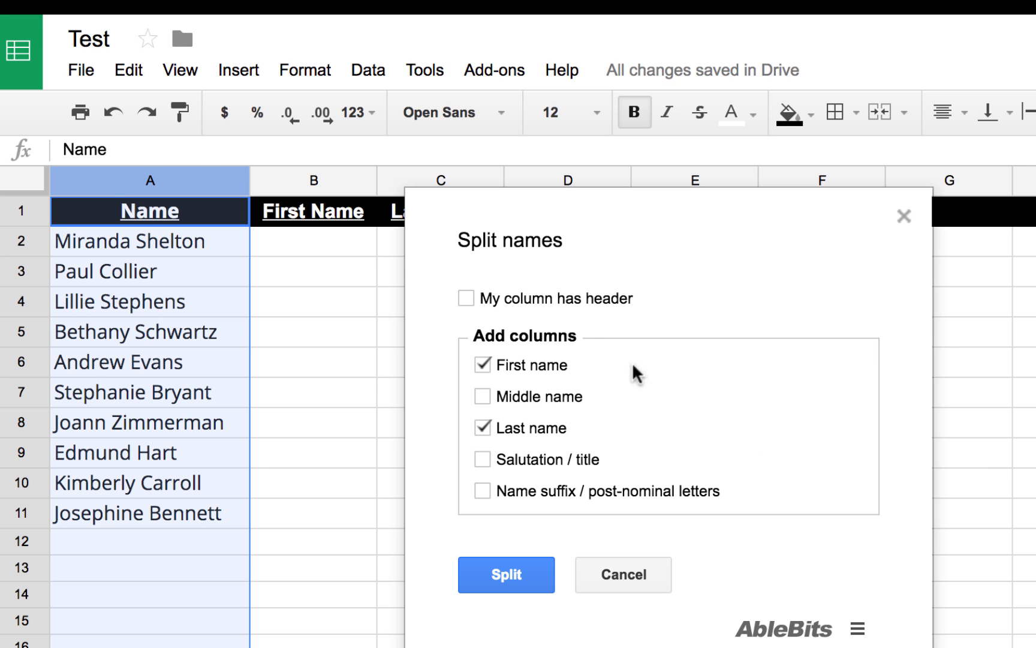
left_click(467, 298)
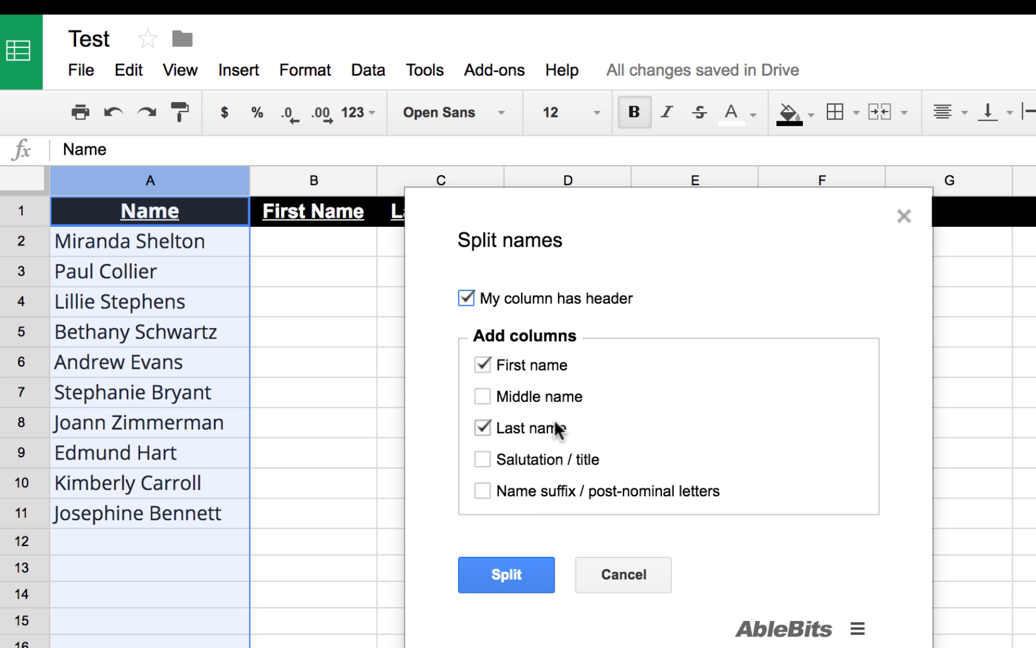
left_click(519, 564)
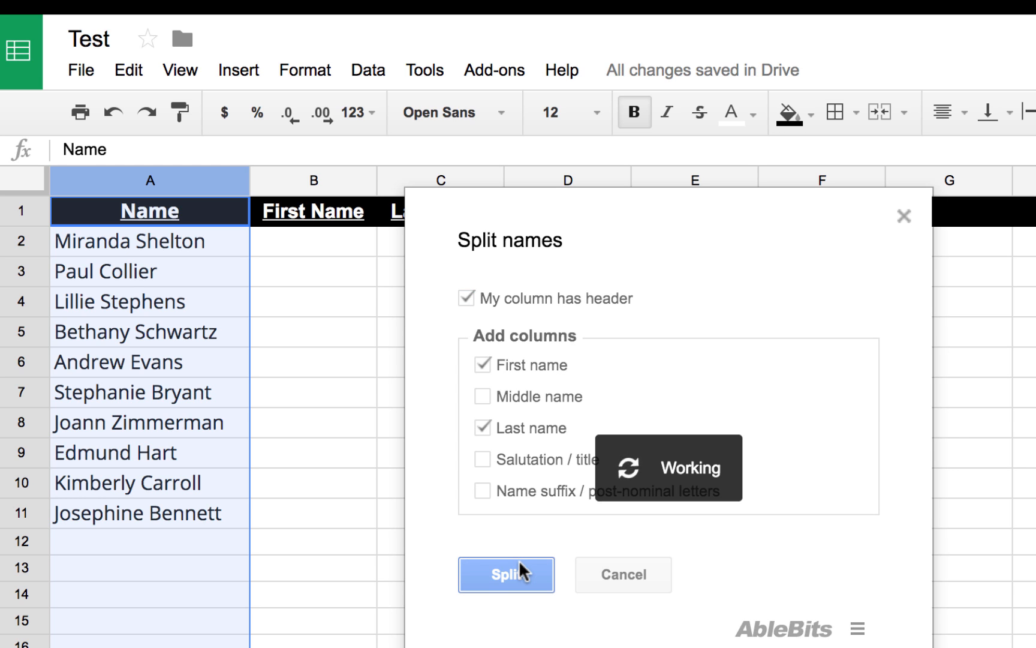
Step: Enter the initials m, p and l manually in cells D2 to D4 of the First Initial column
left_click(705, 324)
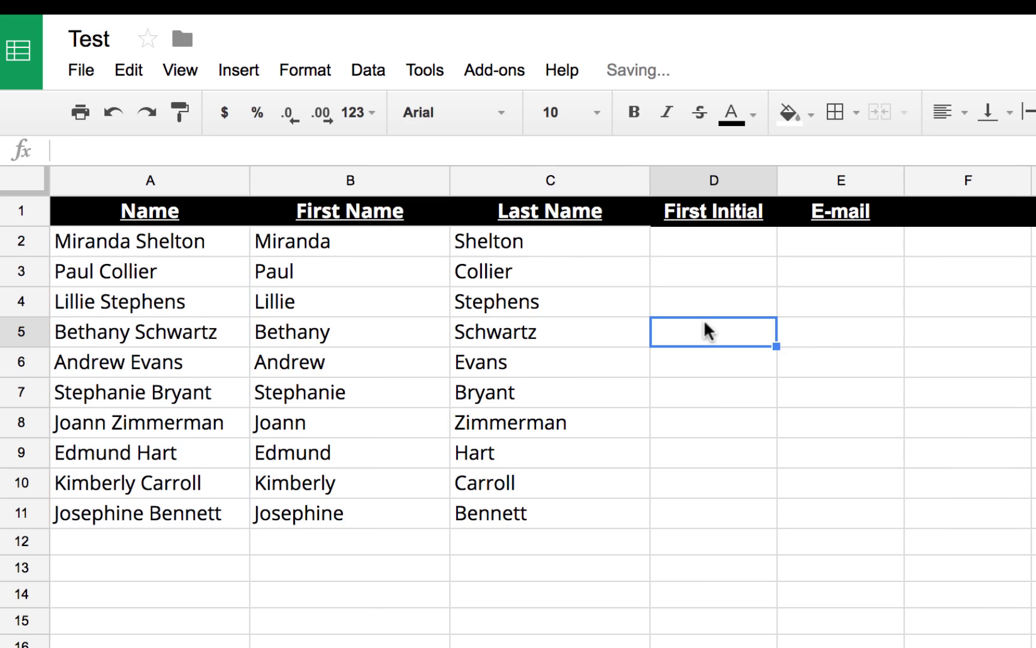
left_click(558, 237)
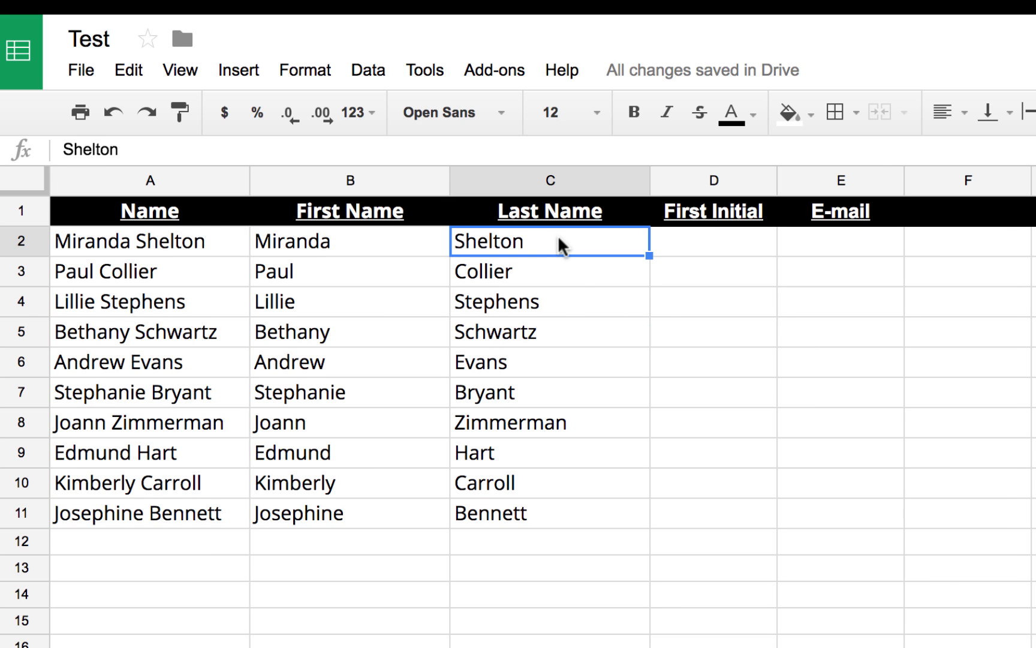
key("Right")
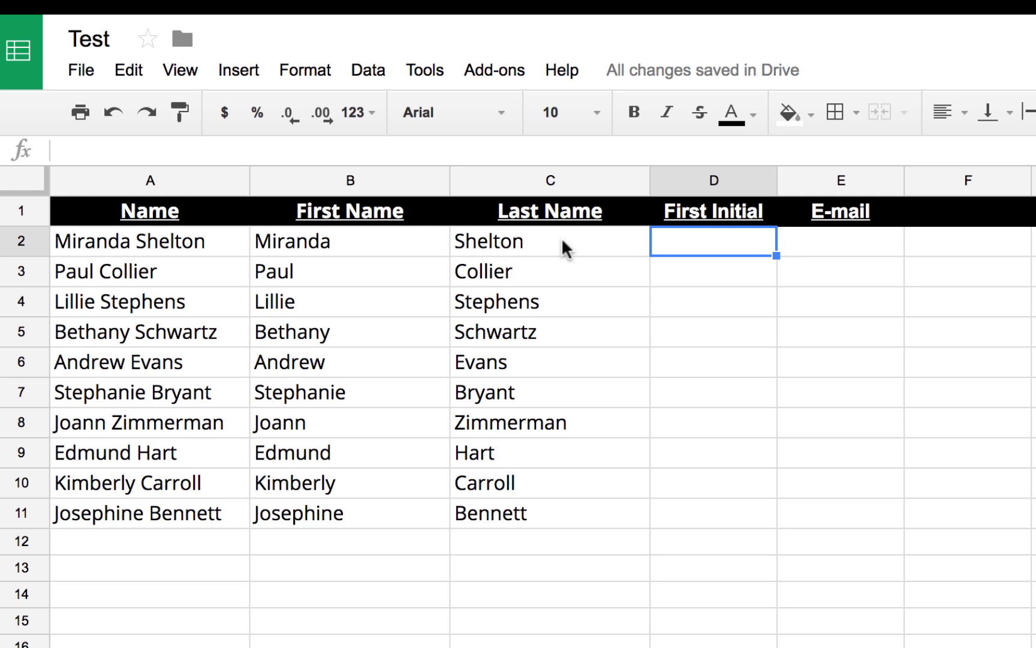
type("m")
key("Return")
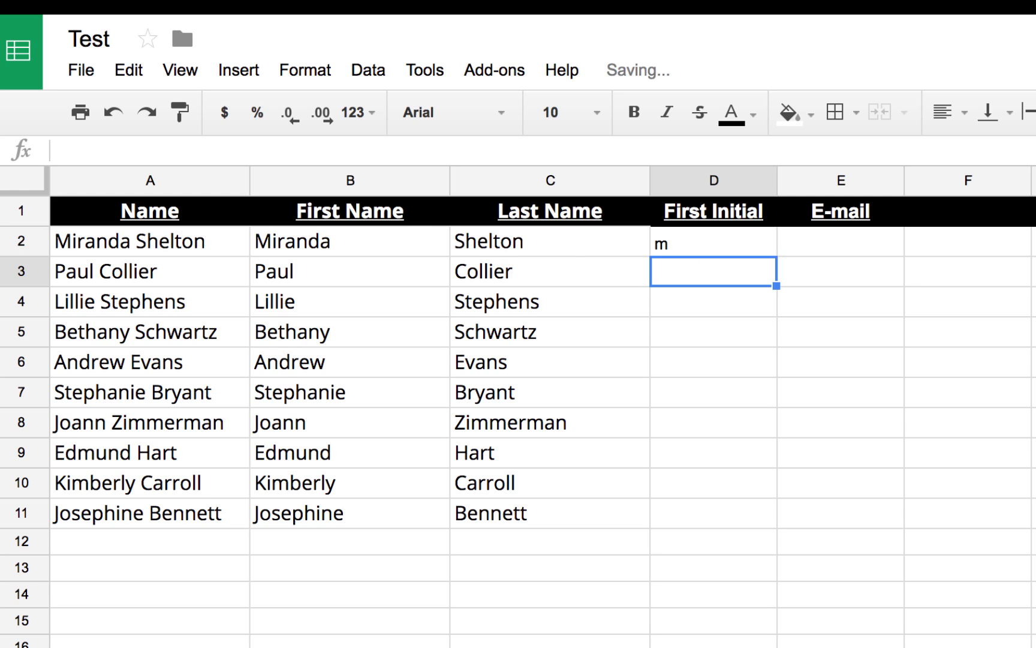
type("p")
key("Return")
type("l")
Step: Clear the manually entered initials from cells D2 to D4
key("Up")
key("Up")
key("Delete")
key("Down")
key("Delete")
key("Down")
key("Delete")
Step: Enter the formula =left(B2,1) in cell D2 to extract the first initial from the first name
key("Up")
key("Up")
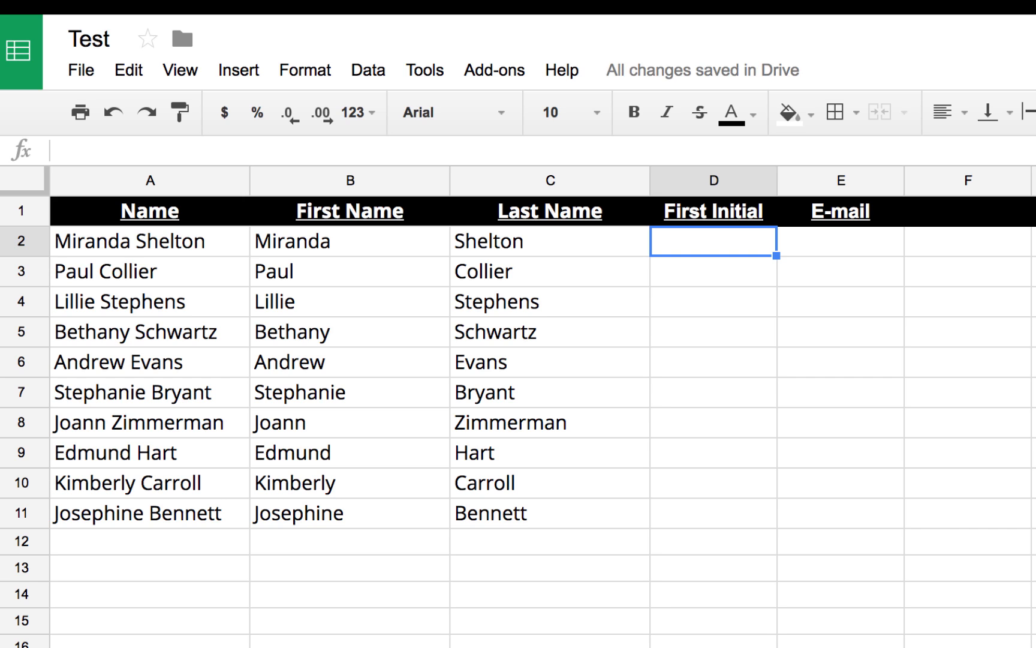
type("=")
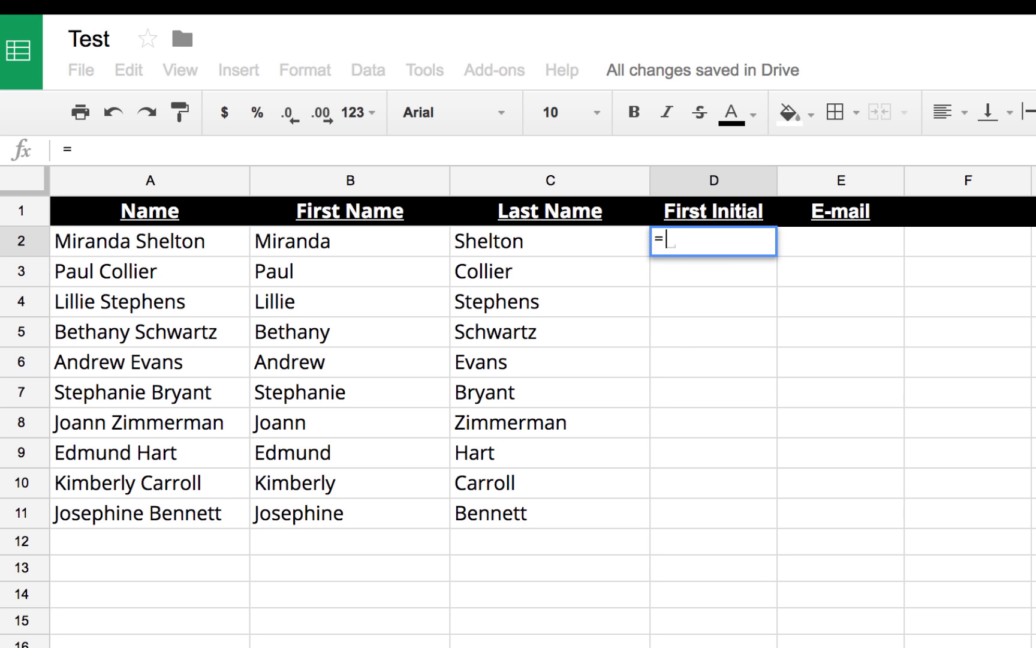
type("left(")
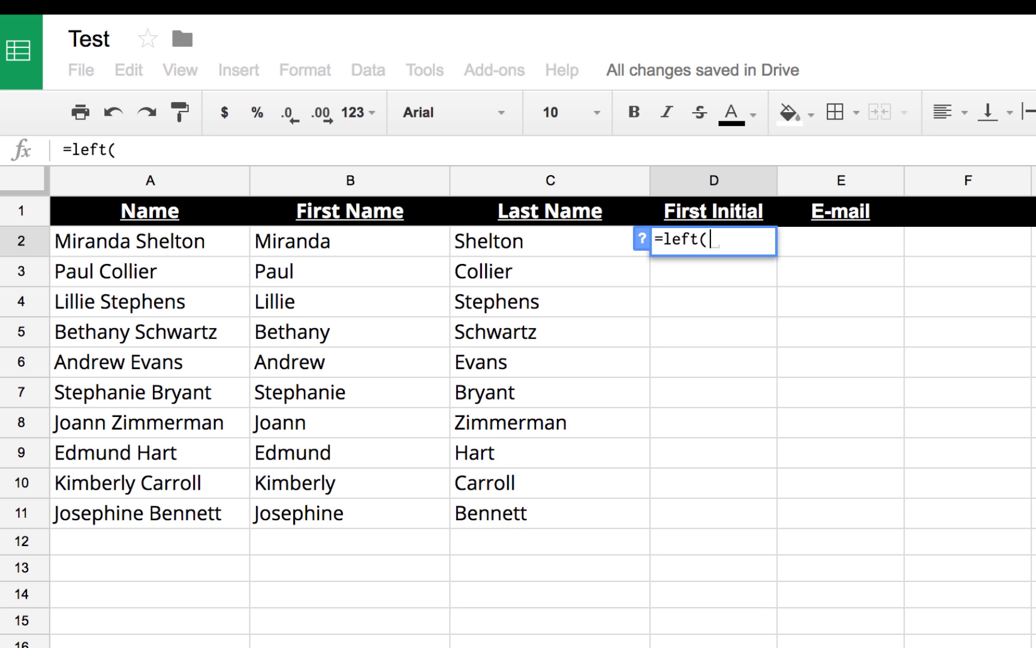
left_click(365, 237)
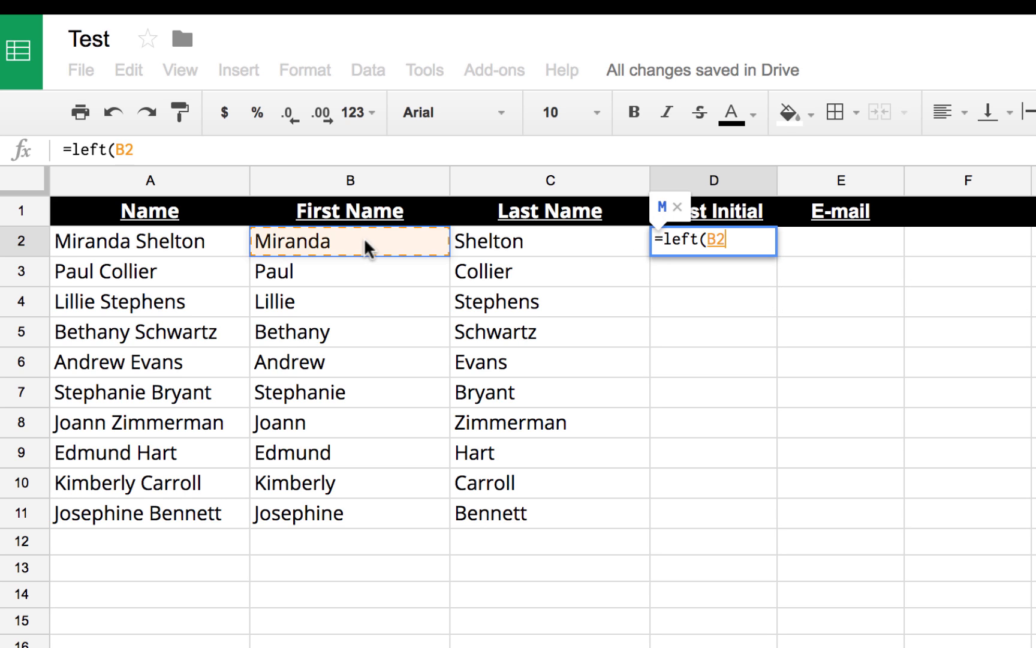
type(",1")
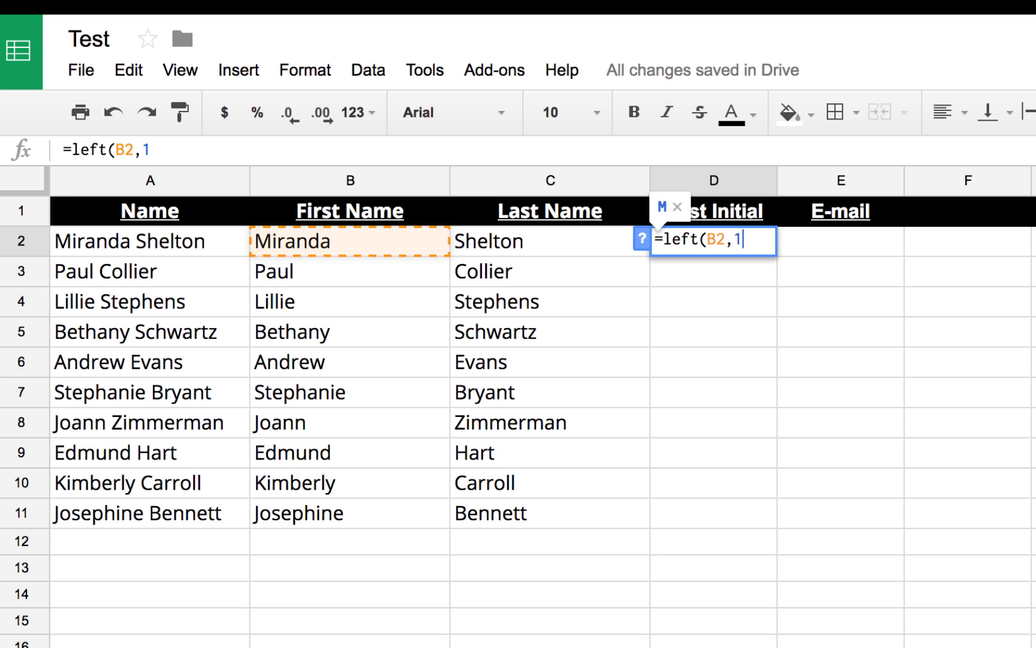
type(")")
key("Return")
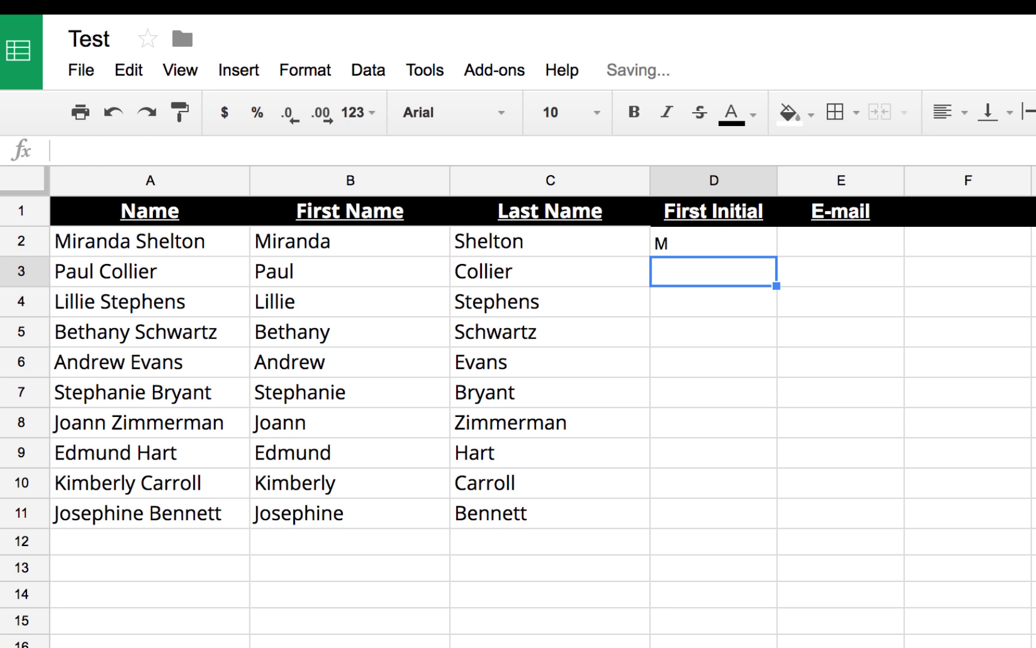
Step: Change the number of characters in D2's LEFT formula to 2
key("Up")
left_click(159, 150)
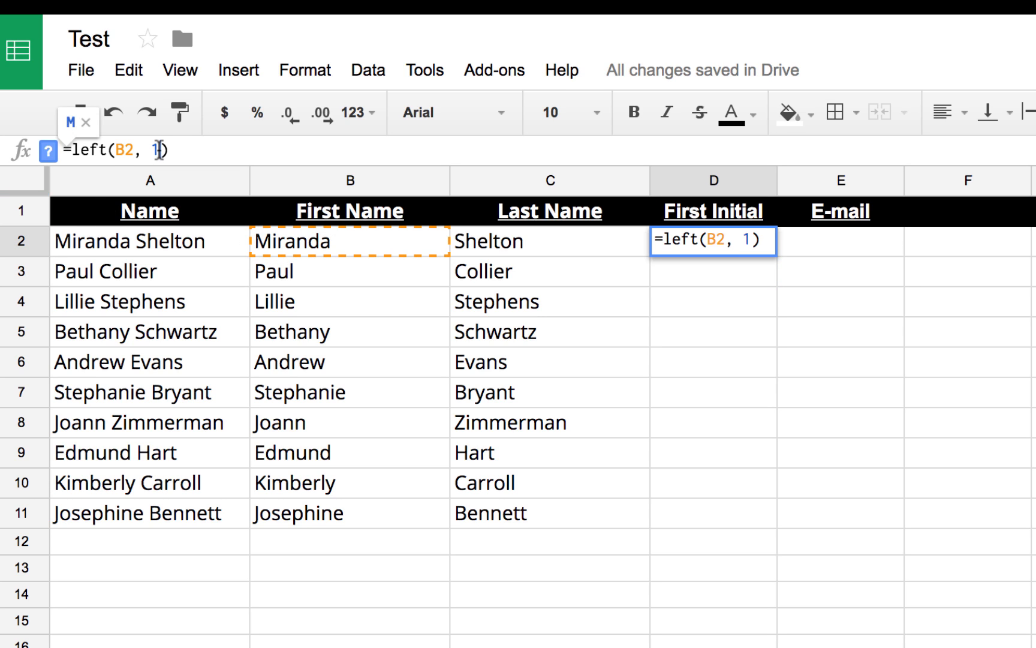
key("BackSpace")
type("2")
key("Return")
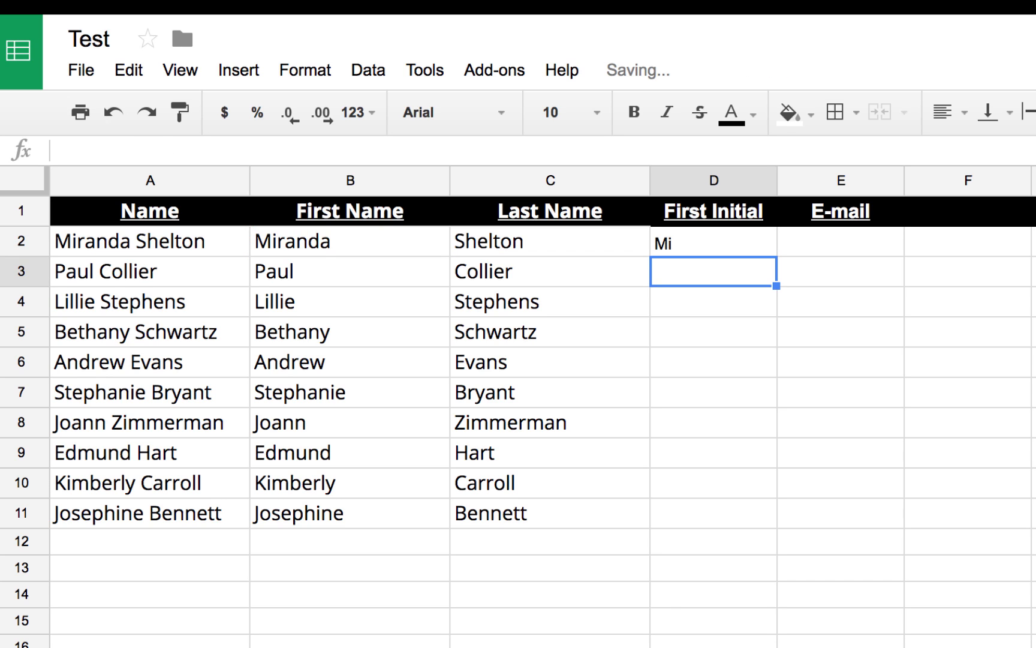
Step: Set the number of characters in D2's LEFT formula back to 1
key("Up")
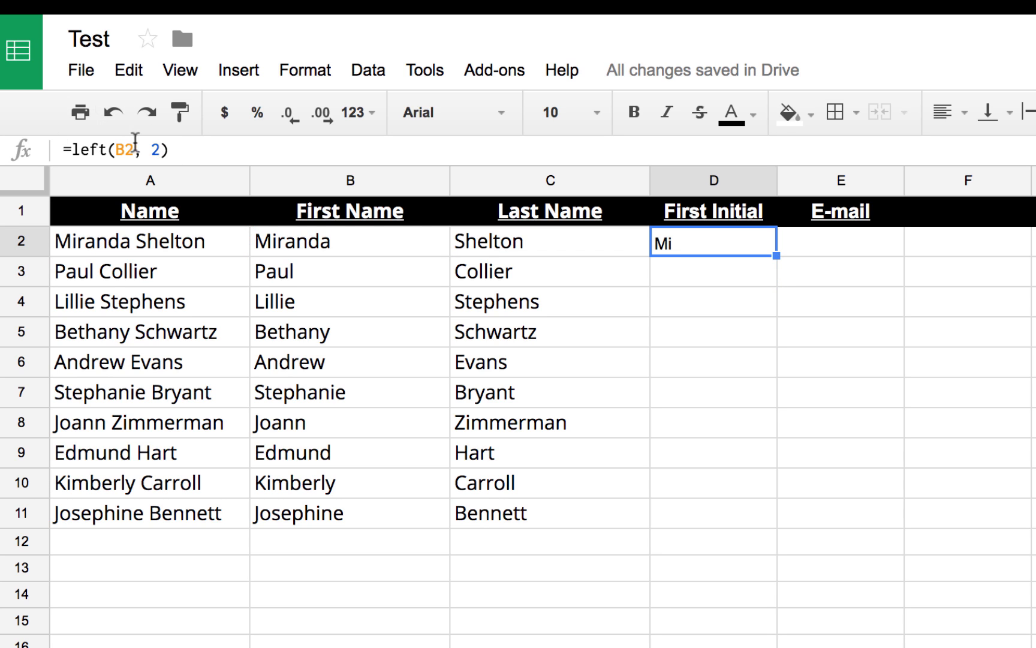
left_click(166, 148)
key("BackSpace")
type("1")
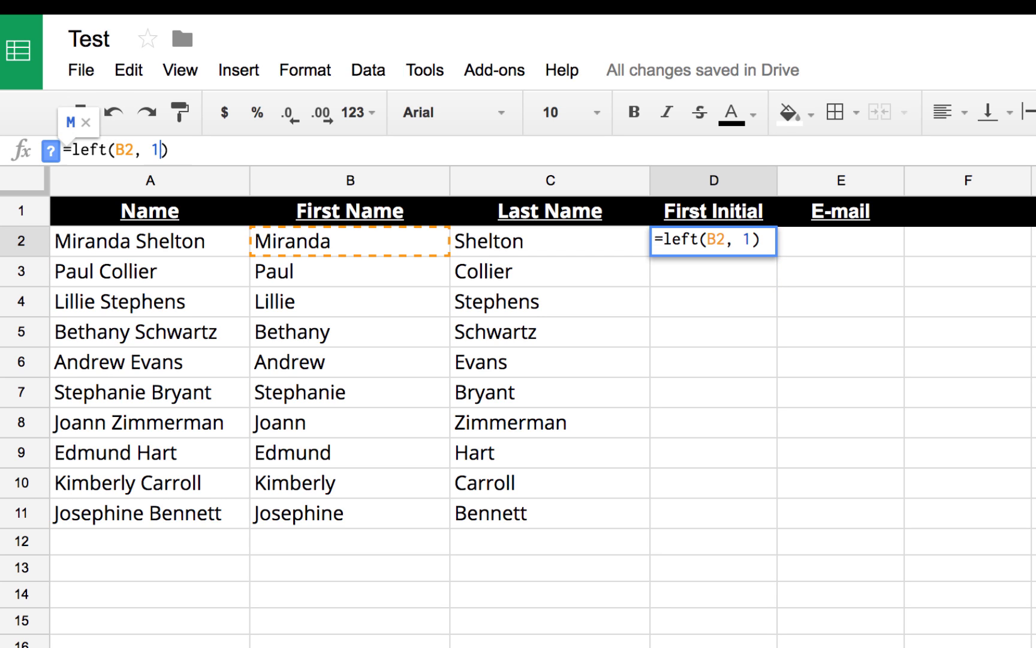
key("Return")
Step: Fill the first-initial formula from D2 down through D11
key("Up")
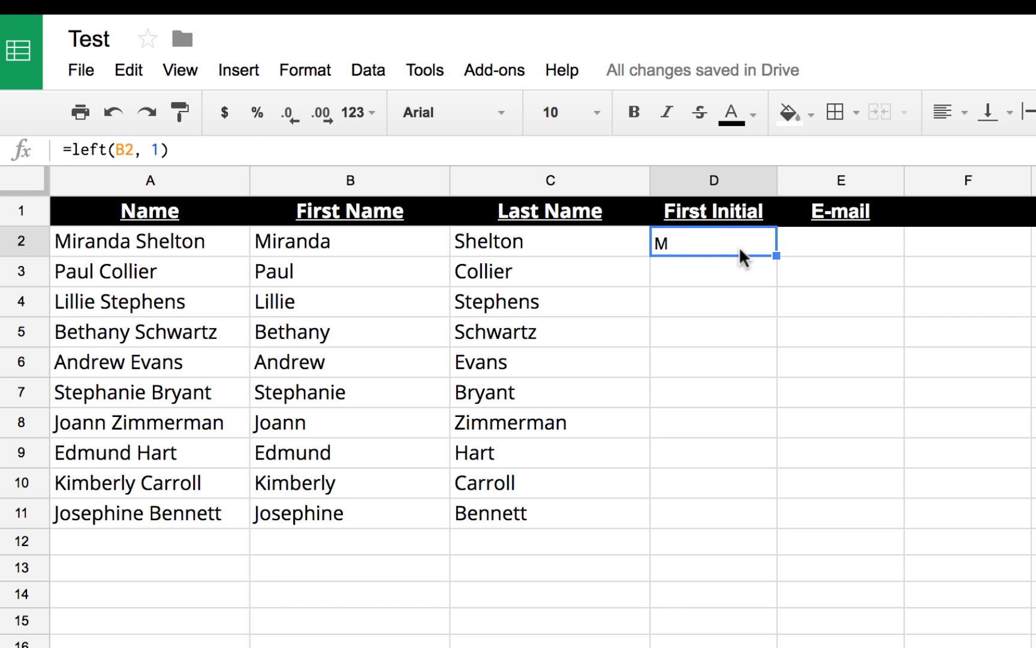
left_click_drag(778, 253, 763, 527)
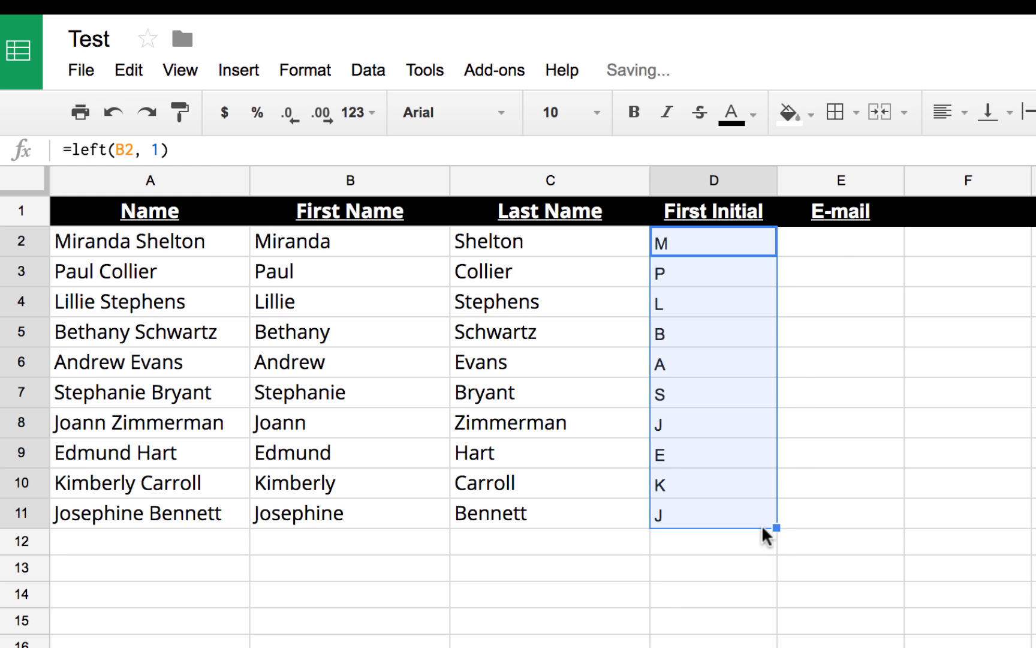
Step: Enter the formula =CONCATENATE(B2,".",C2,"mail.com") in cell E2 to build the e-mail address
left_click(842, 243)
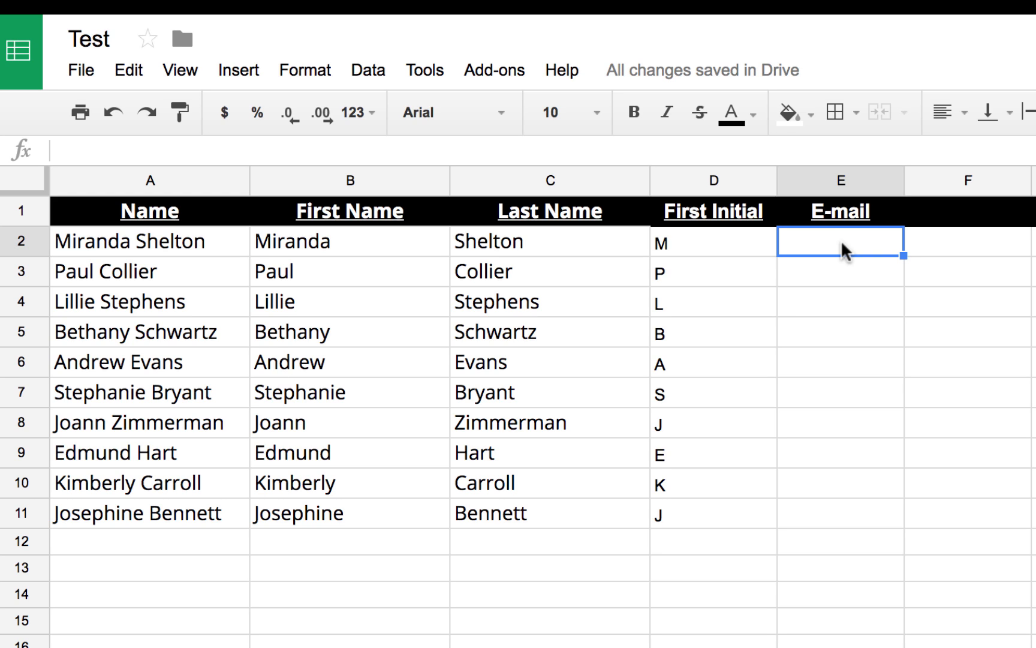
type("=")
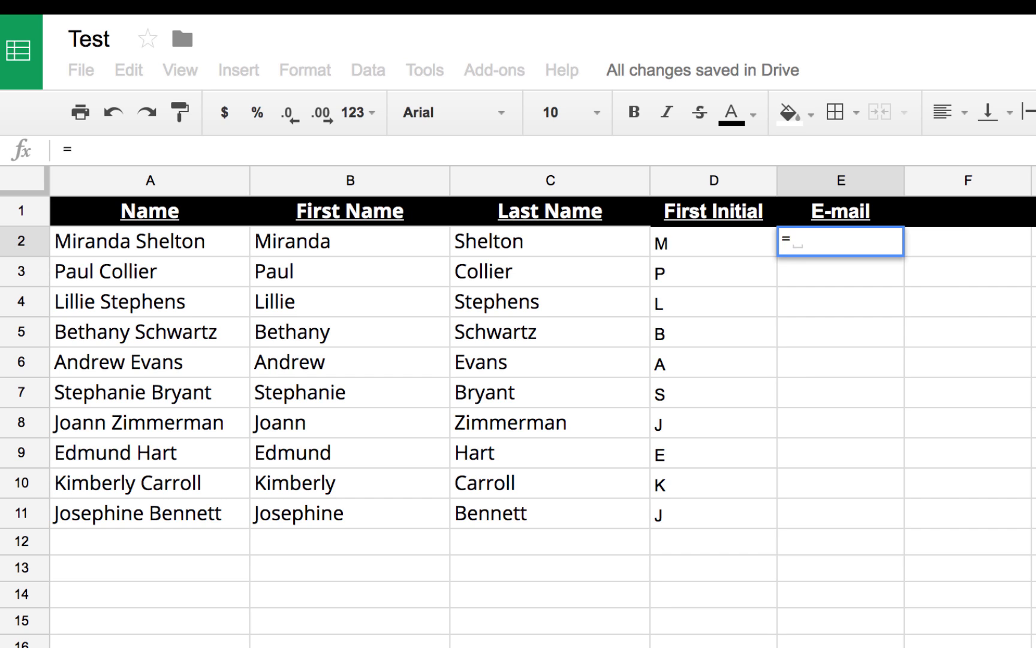
type("conc")
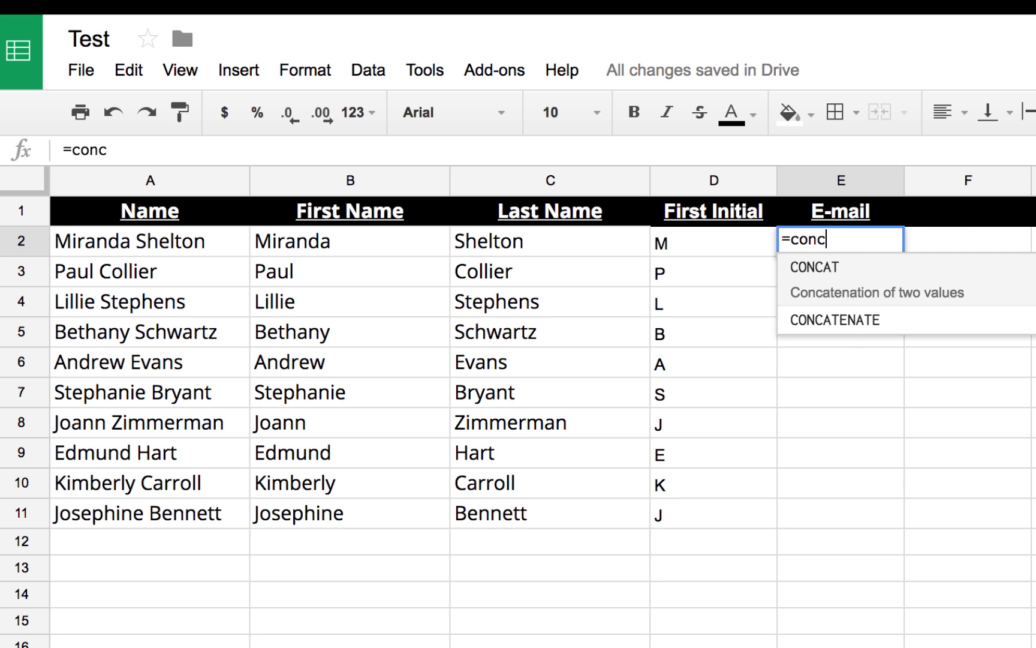
left_click(842, 324)
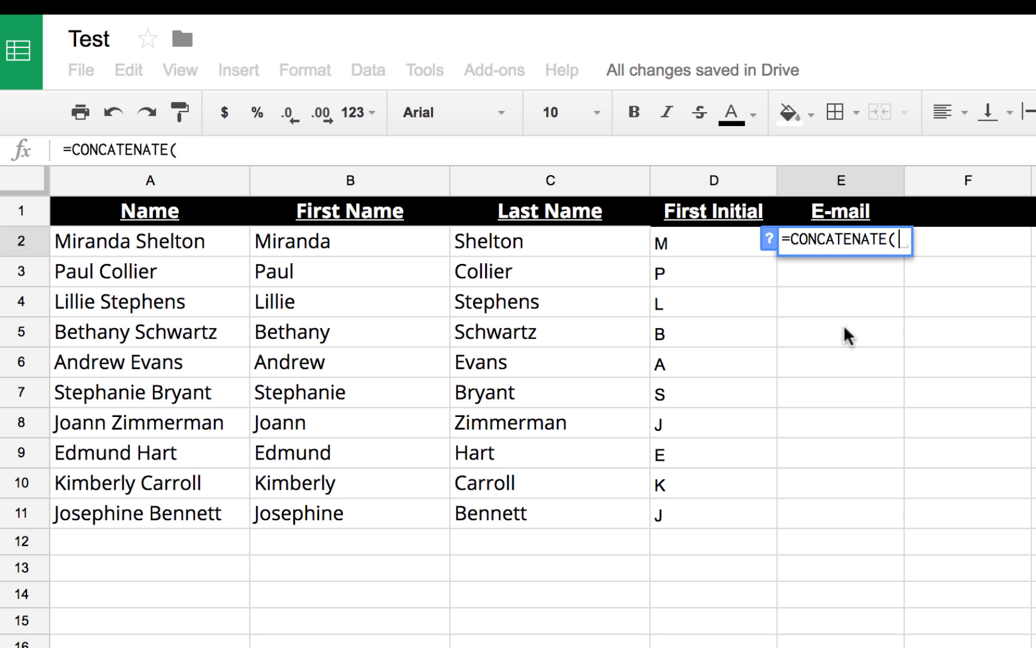
key("BackSpace")
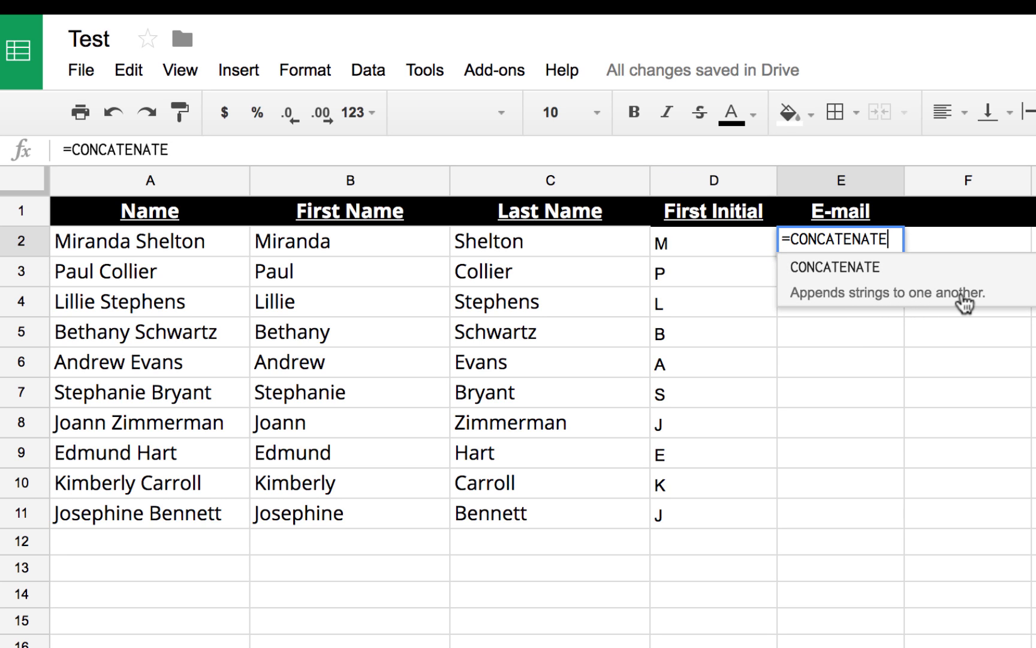
type("(")
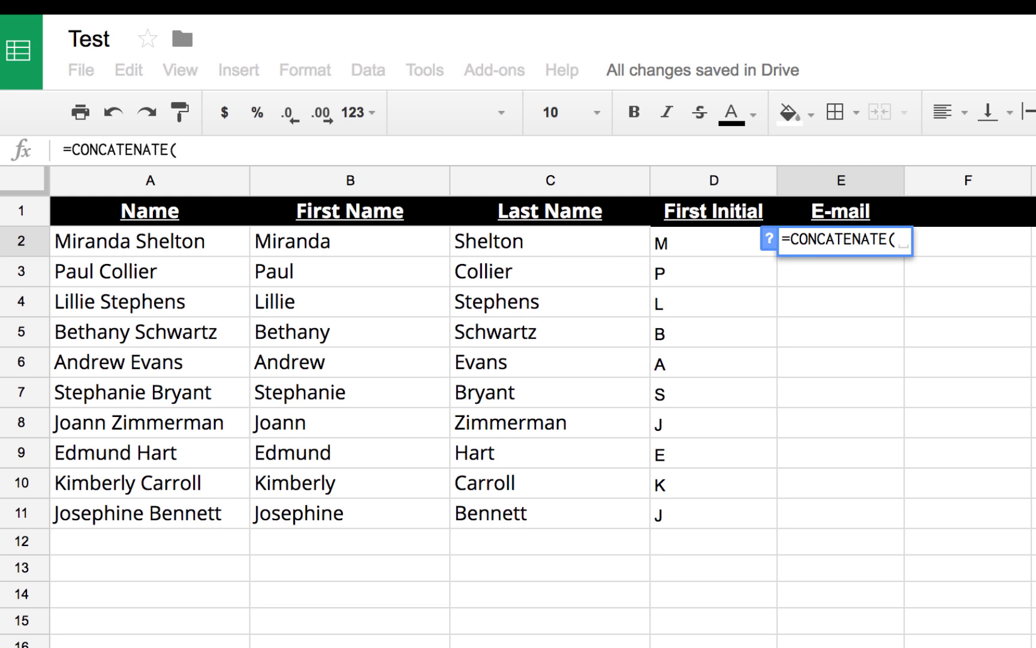
left_click(376, 243)
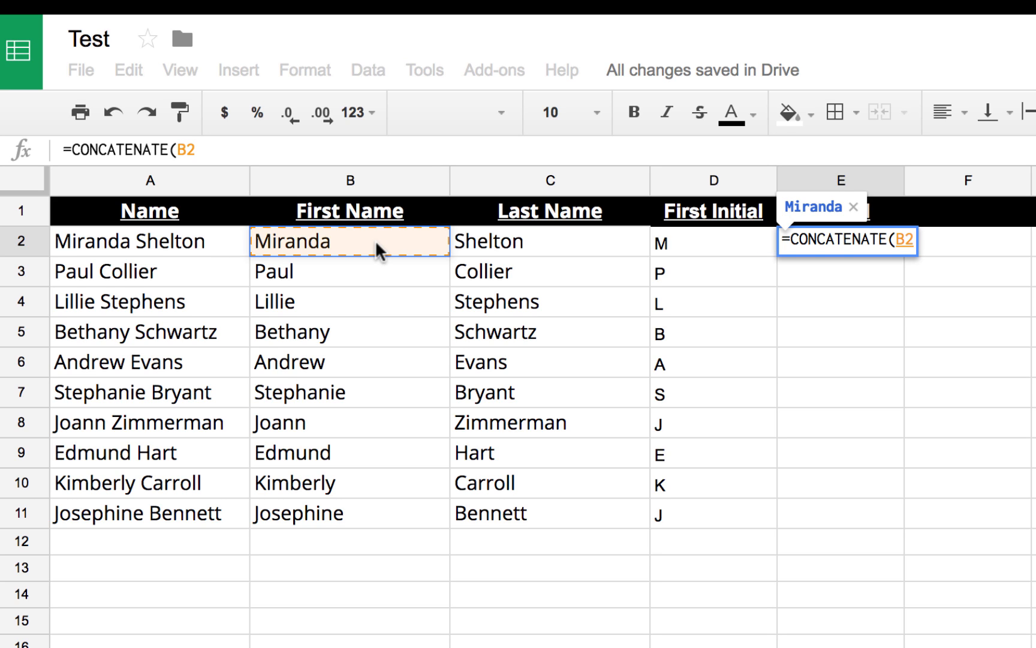
type(", ")
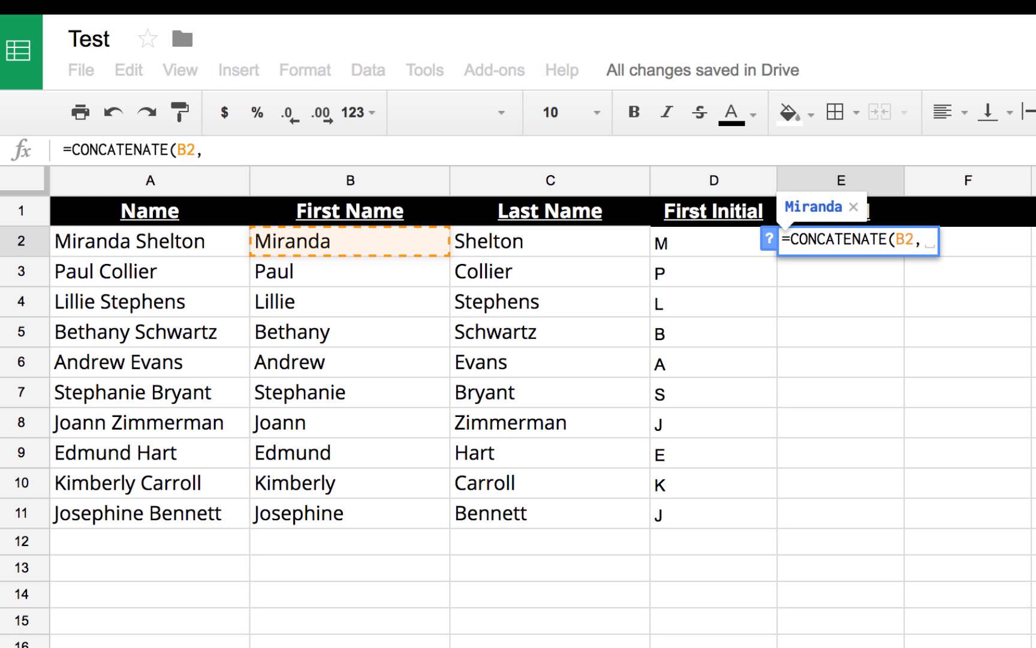
type("\"")
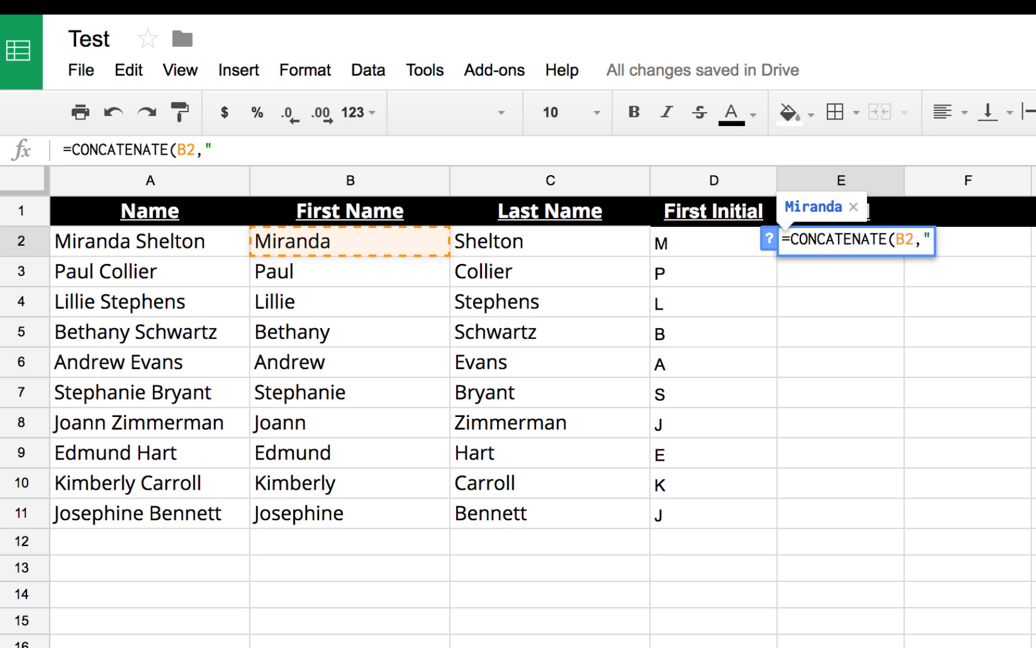
type(".\"")
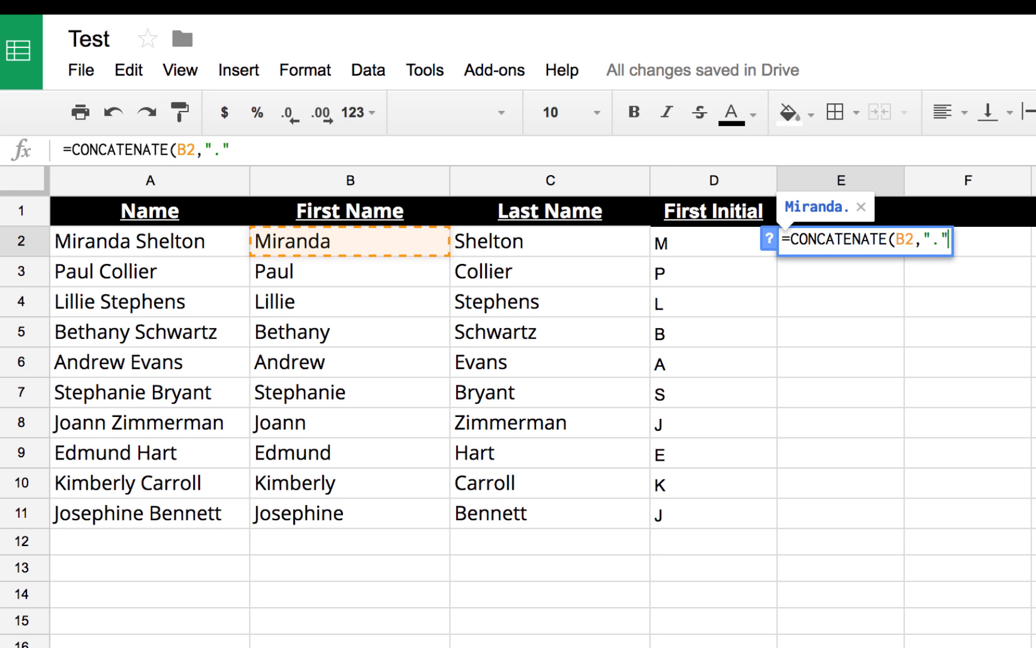
type(",")
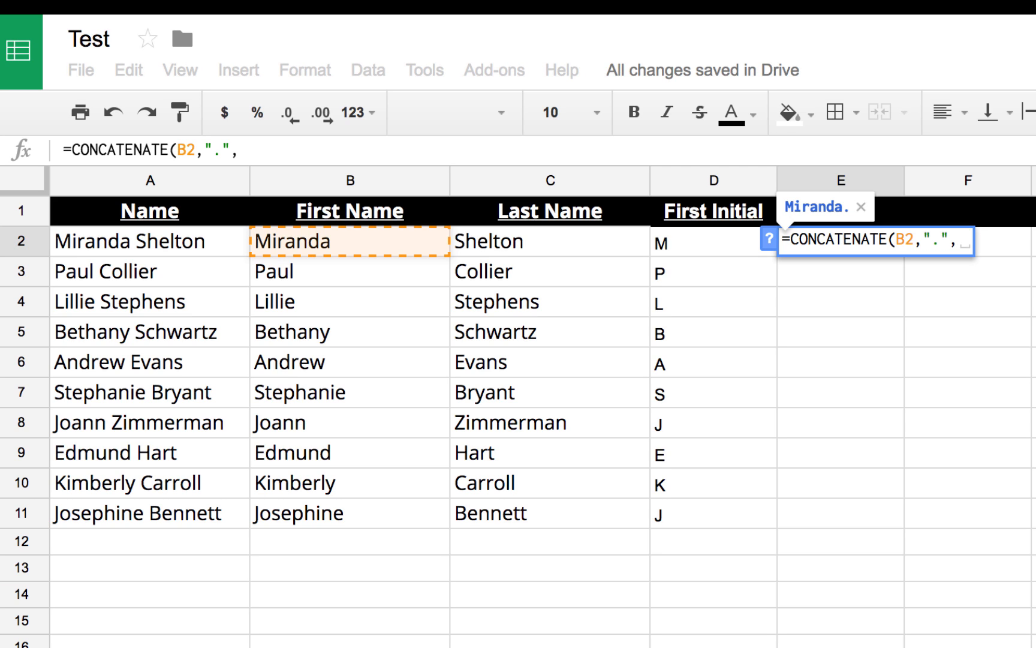
left_click(520, 242)
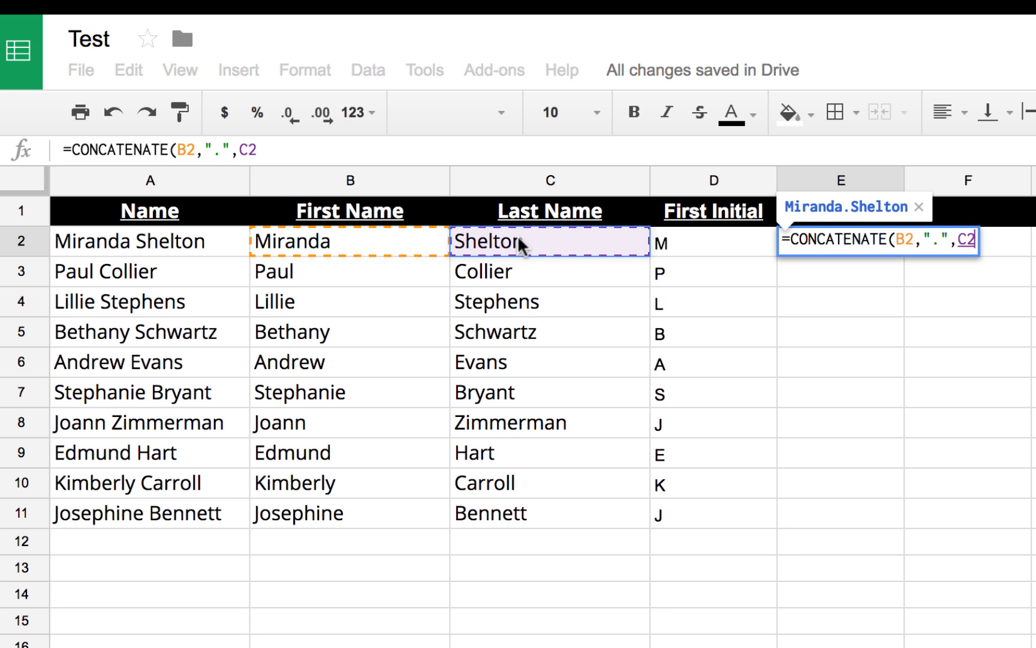
type(",\"")
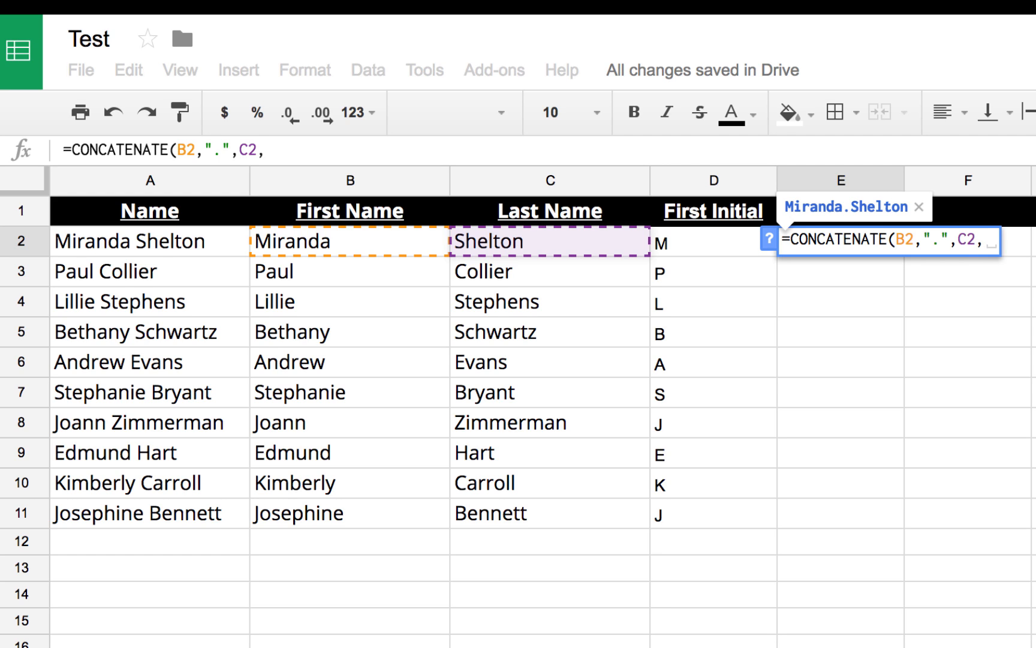
type("mail.com")
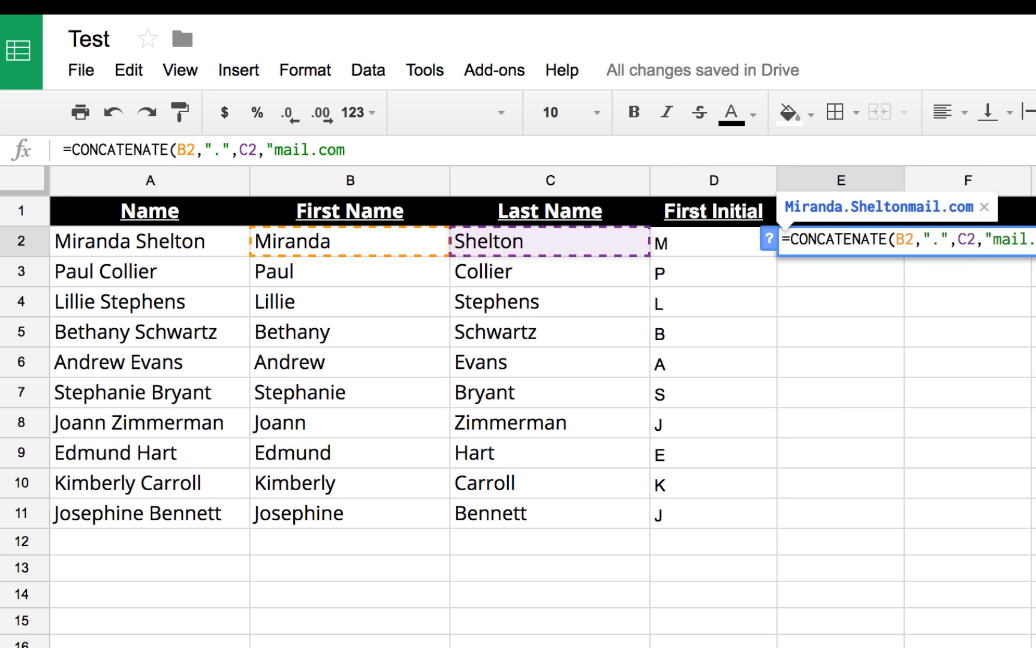
type("\")")
key("Return")
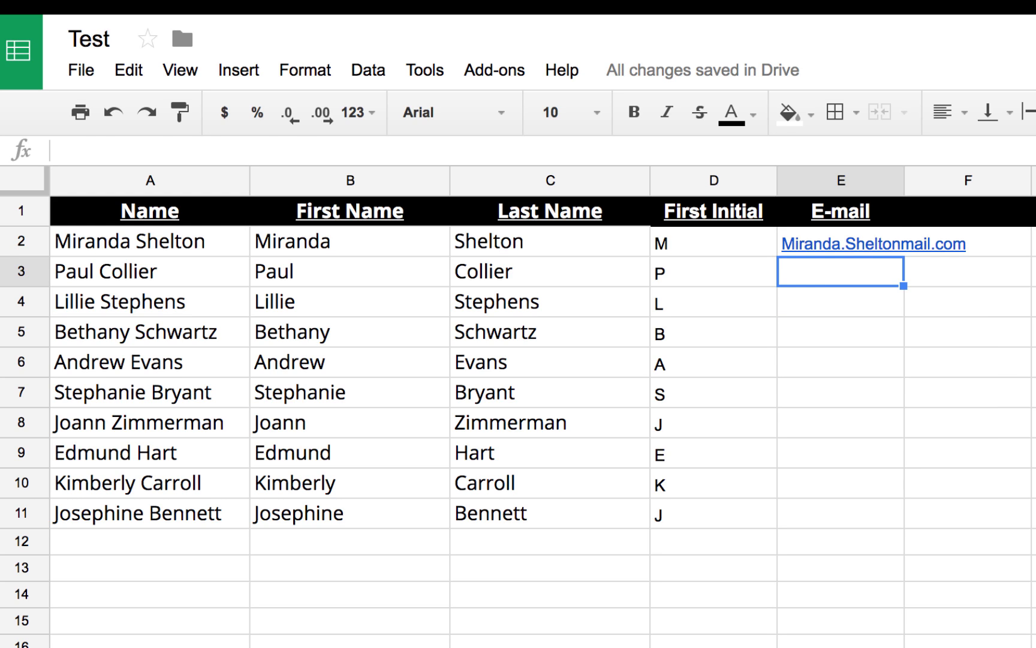
key("Up")
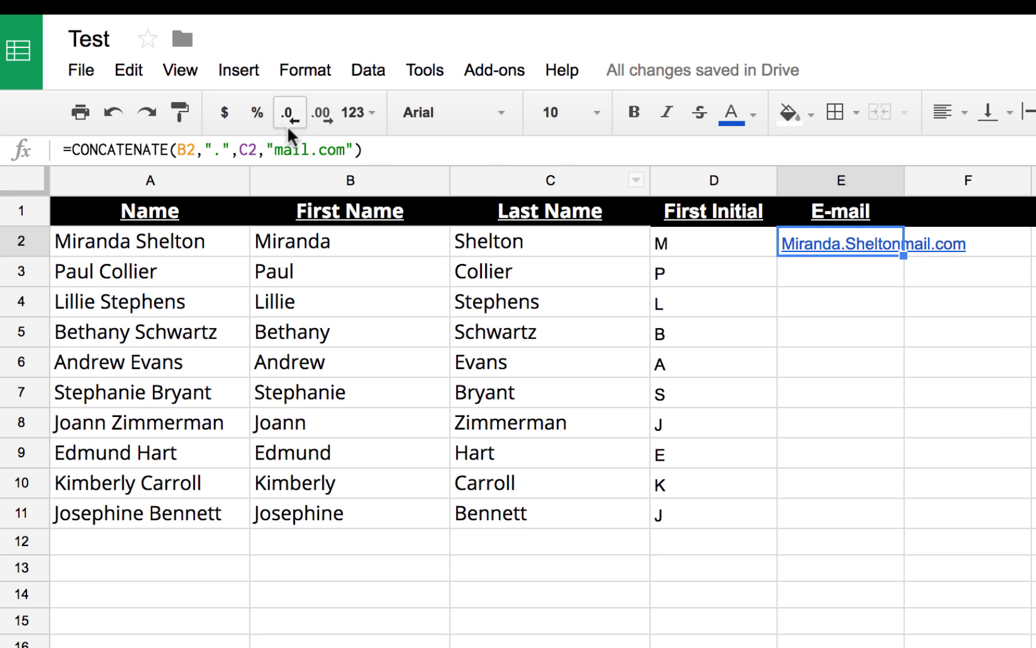
left_click(274, 150)
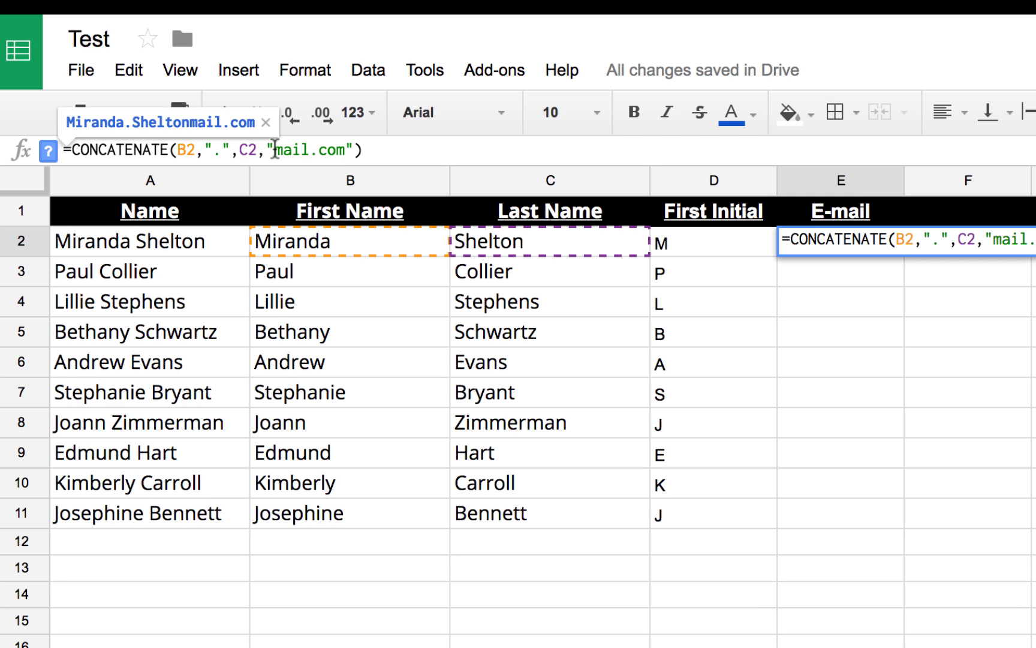
type("@")
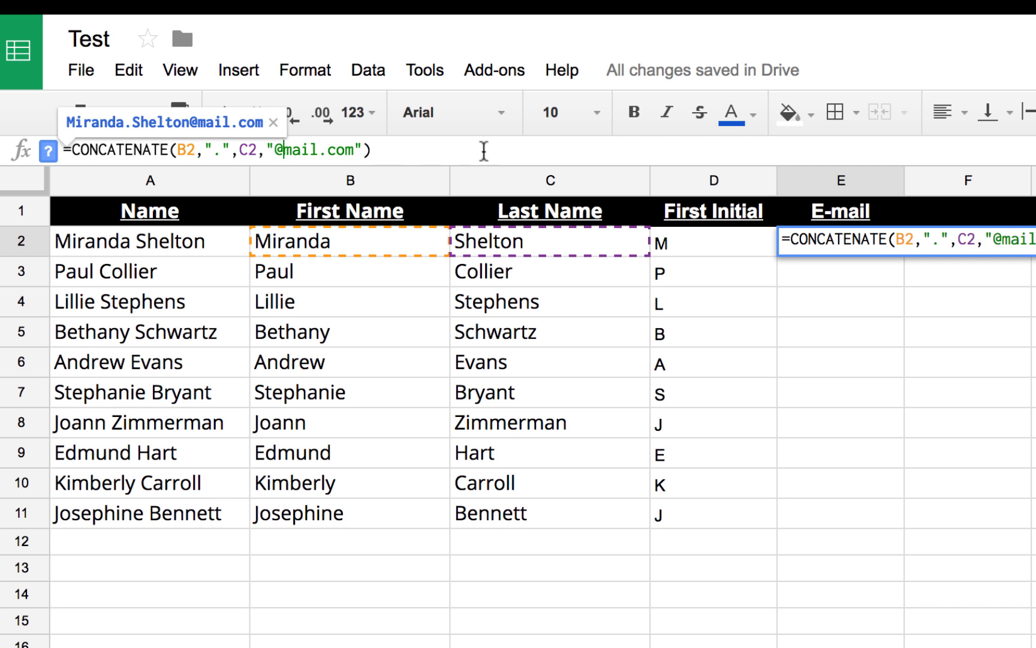
key("Return")
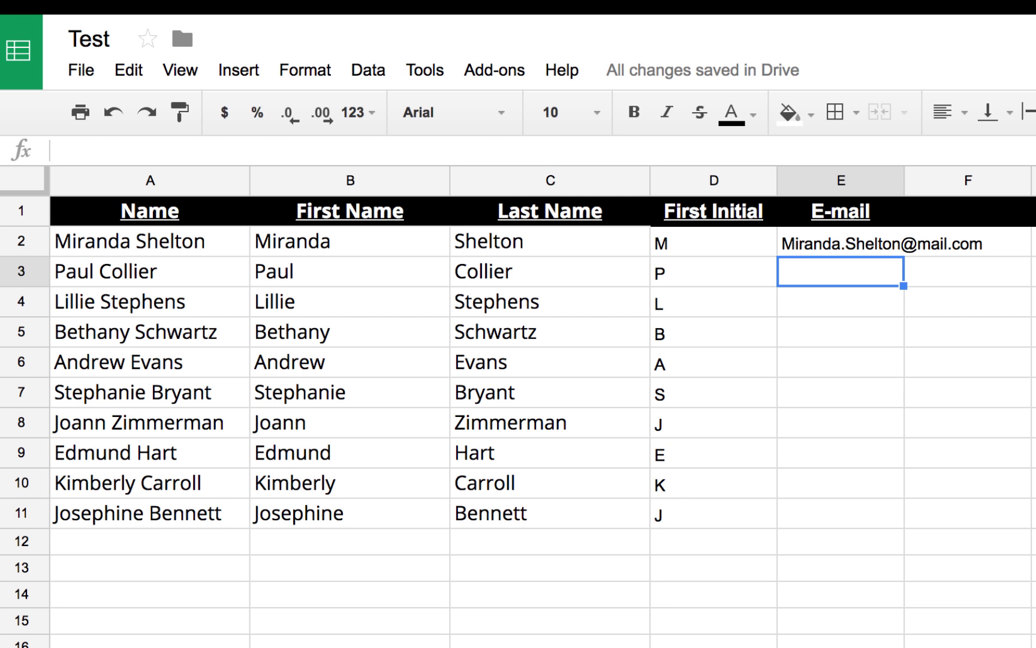
Step: Fill the e-mail formula from E2 down through E11
key("Up")
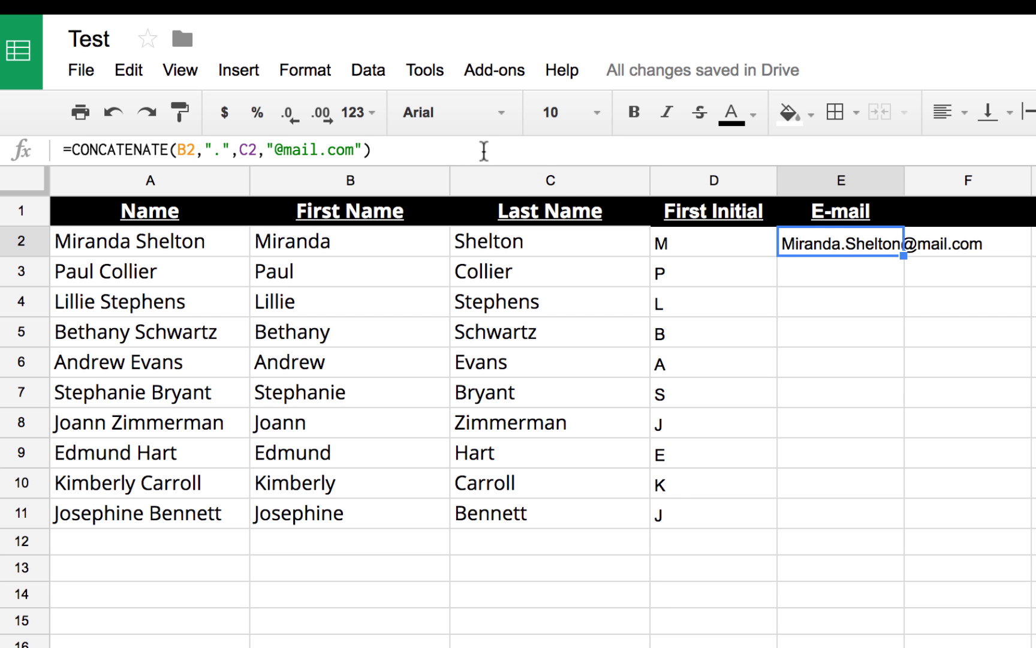
left_click_drag(902, 255, 897, 512)
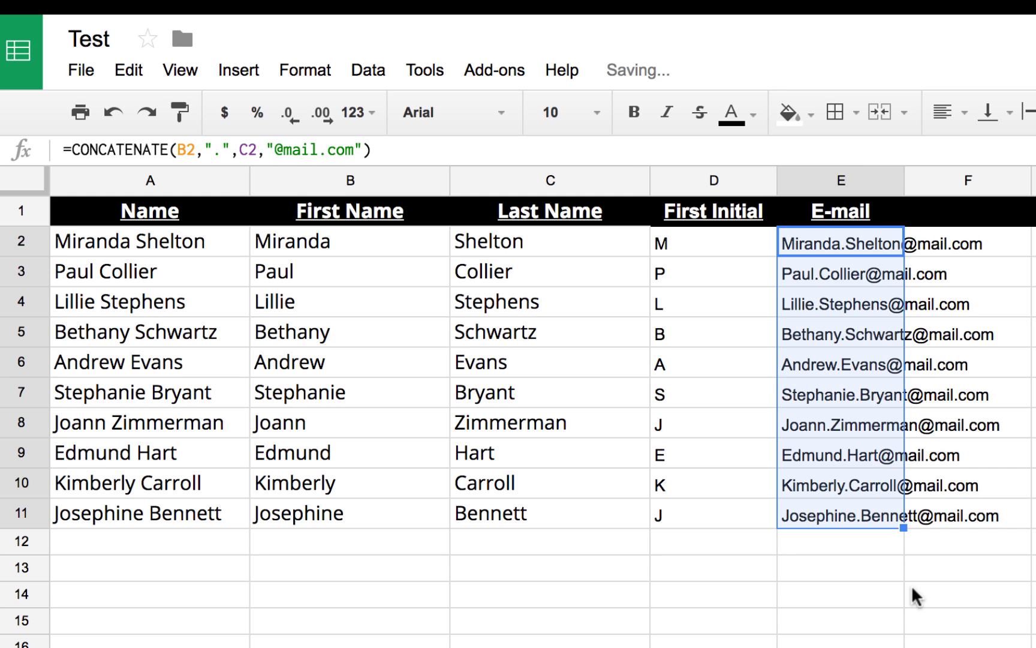
left_click(912, 585)
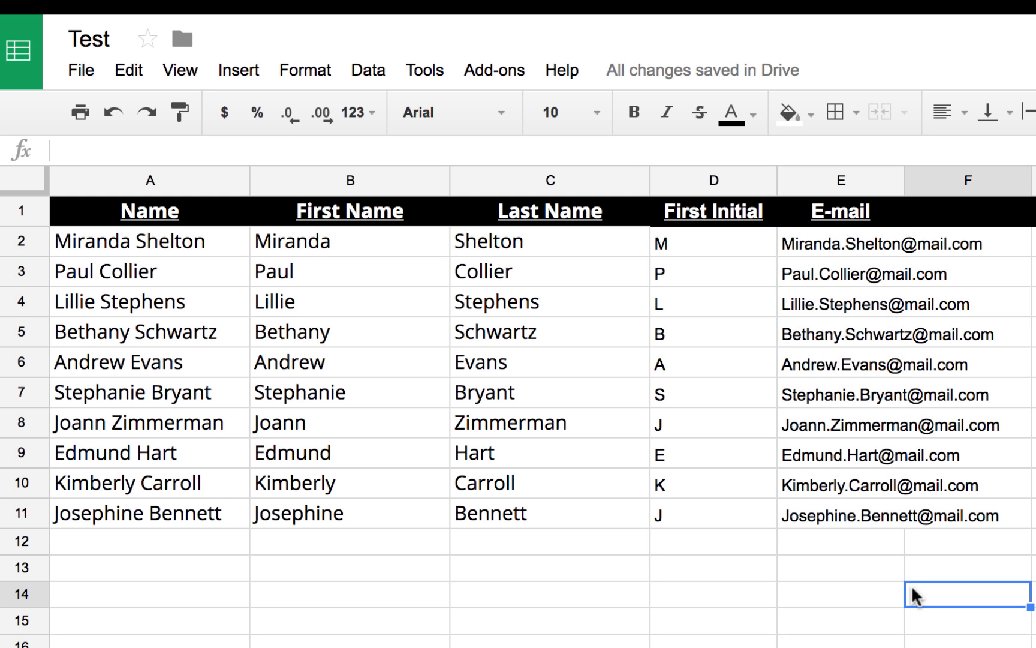
Step: Replace the first-name reference in E2's CONCATENATE formula with D2 to use the first initial
left_click(812, 239)
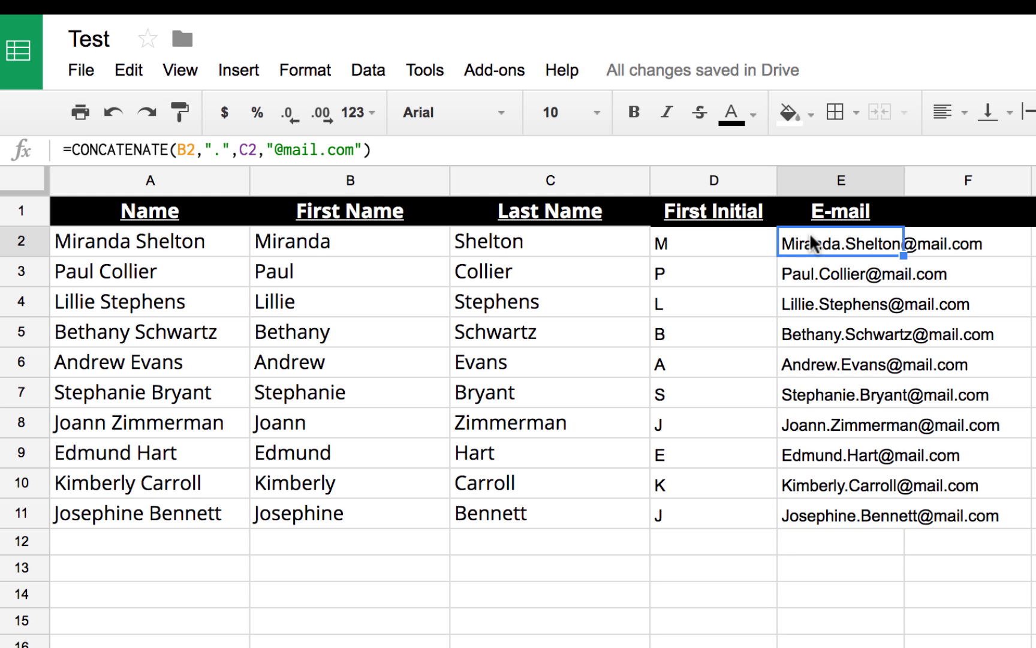
left_click(196, 149)
key("BackSpace")
key("BackSpace")
type("D2")
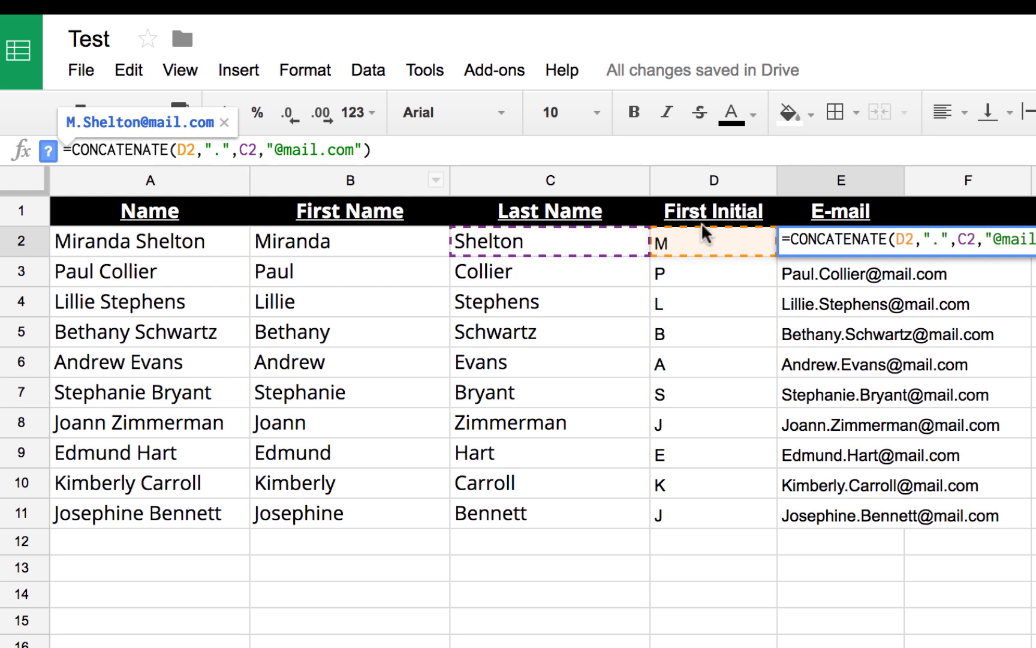
left_click(231, 149)
key("BackSpace")
key("BackSpace")
key("BackSpace")
key("BackSpace")
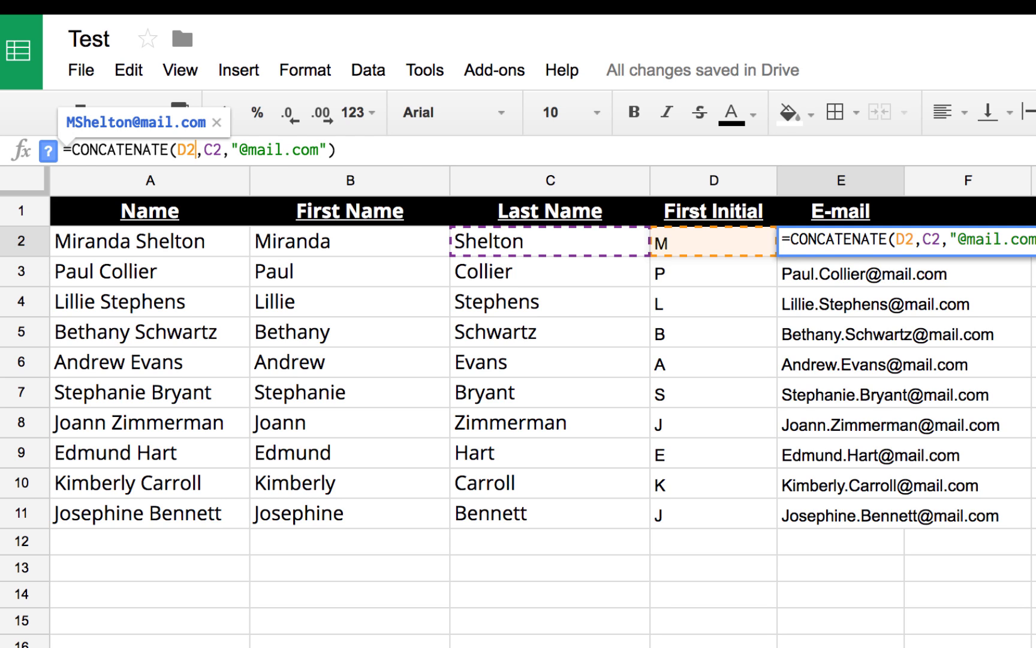
key("Return")
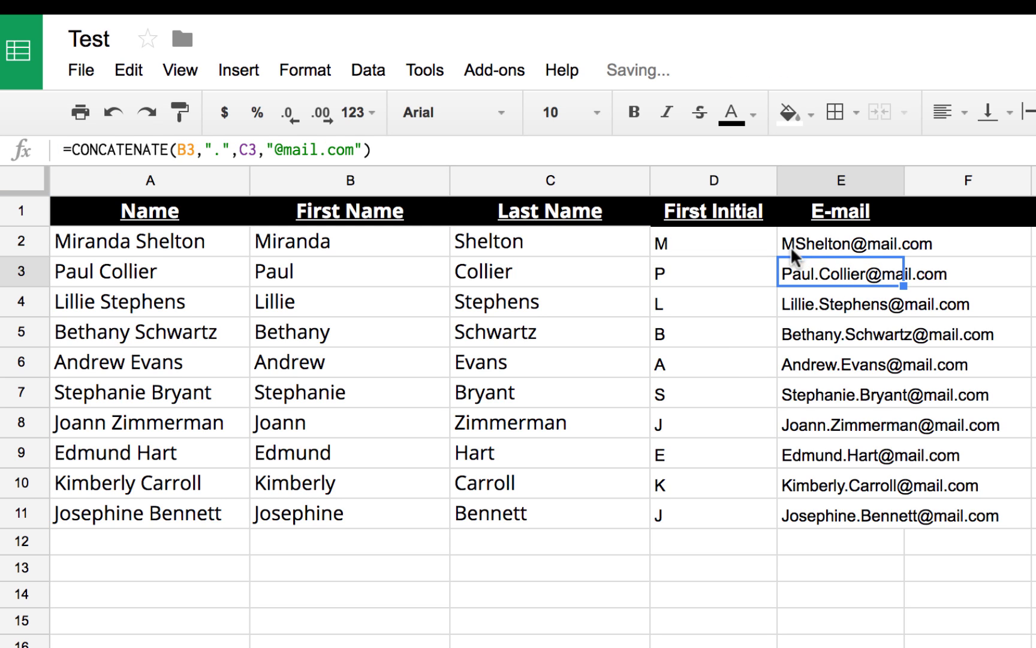
Step: Fill the first-initial version of the e-mail formula from E2 down through E11
left_click(900, 244)
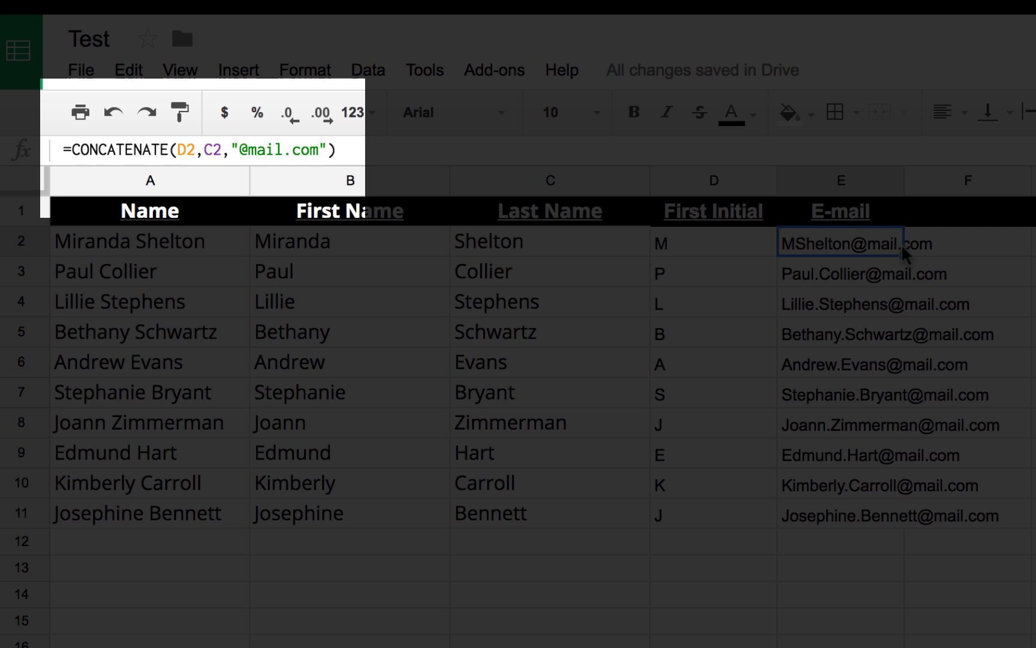
left_click_drag(902, 243, 902, 528)
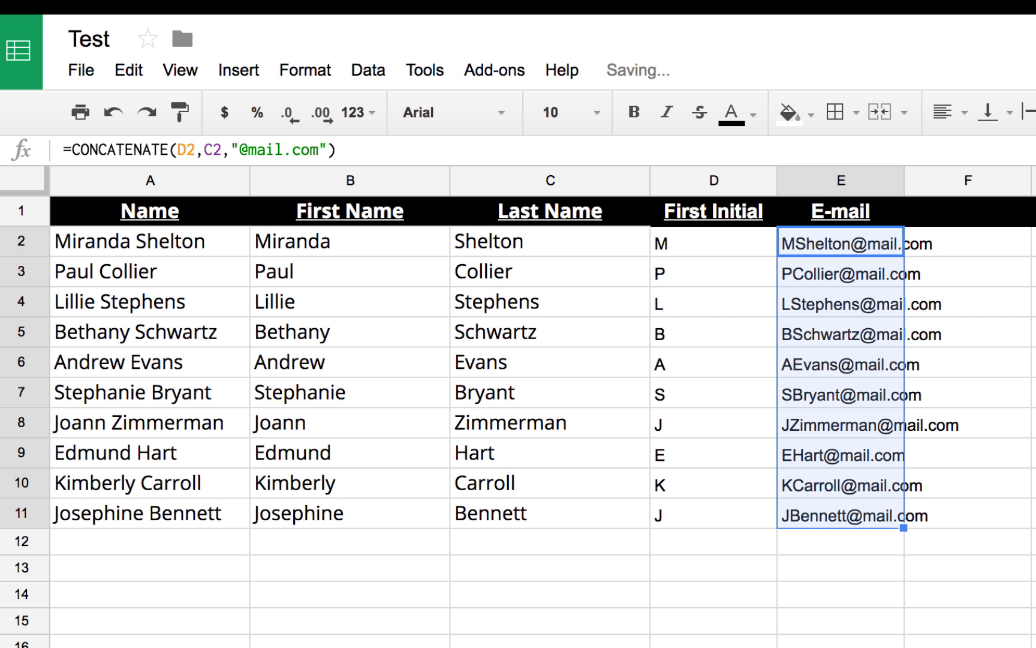